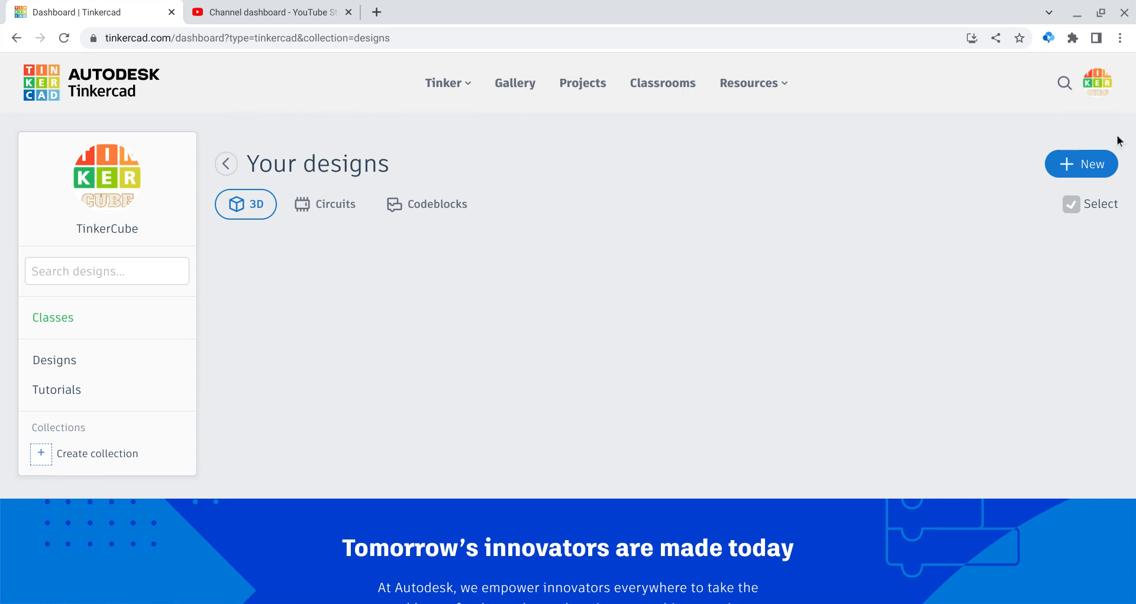
Step: Create a new 3D design and rename it Keychain
{"action": "left_click", "coordinate": [1102, 162]}
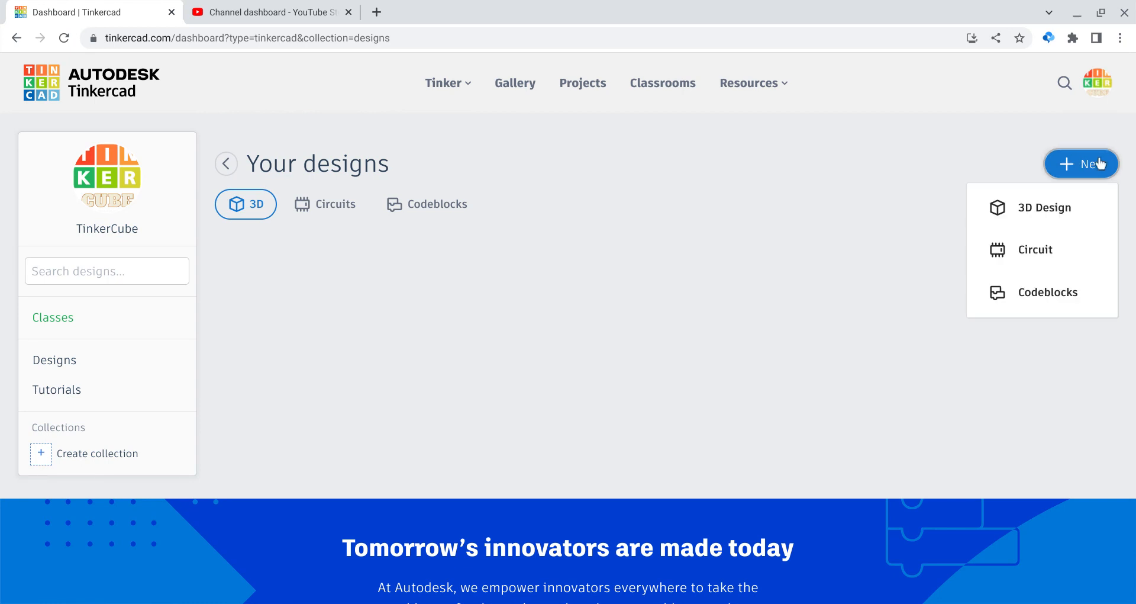
{"action": "left_click", "coordinate": [1062, 207]}
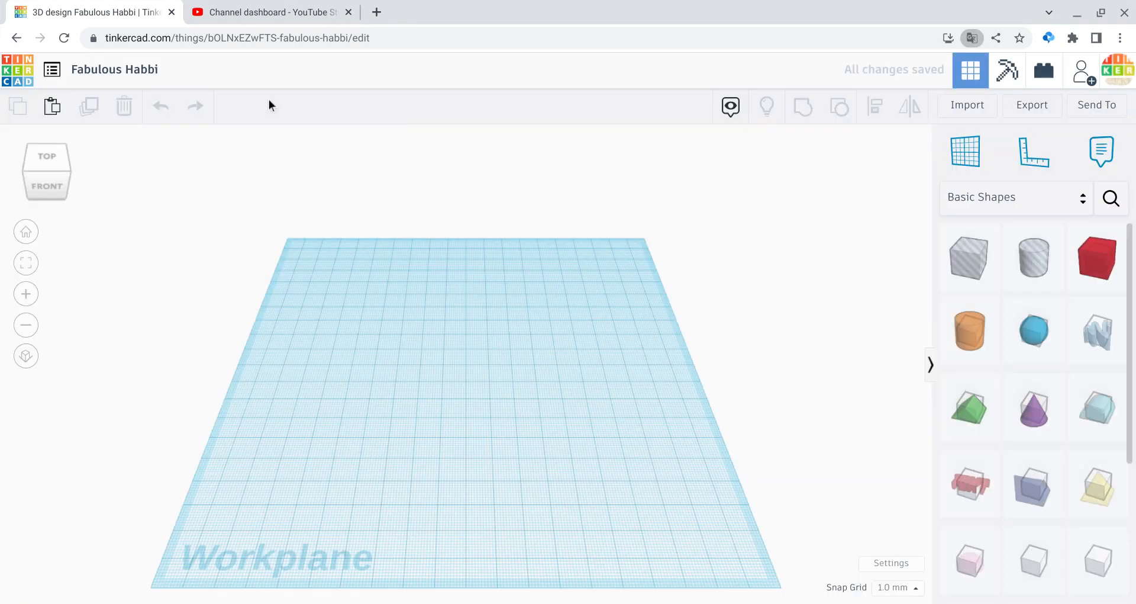
{"action": "left_click", "coordinate": [153, 73]}
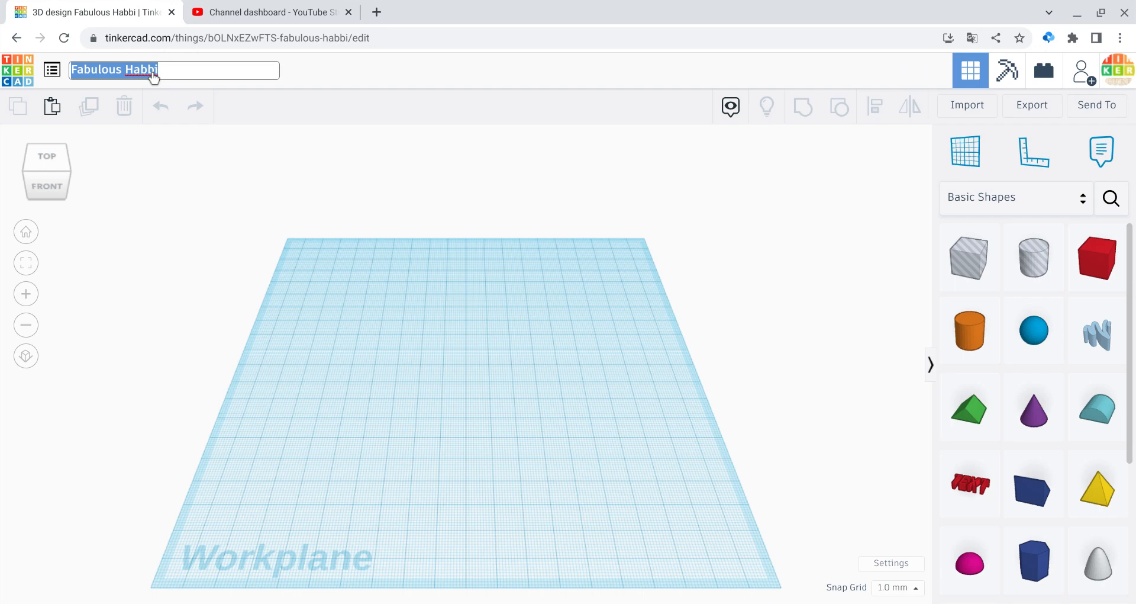
{"action": "type", "text": "K"}
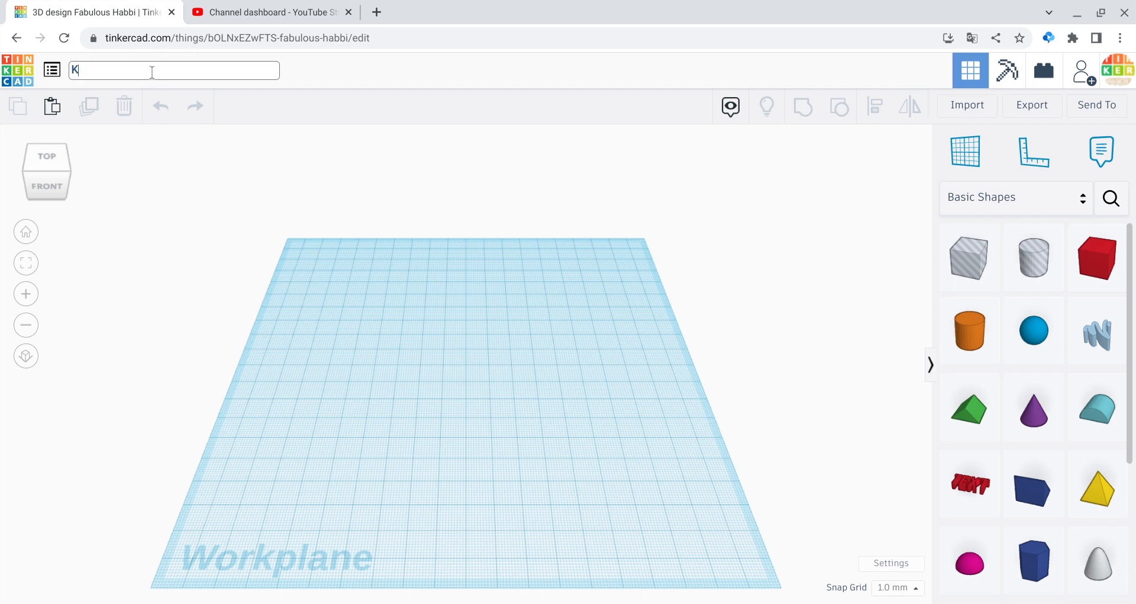
{"action": "type", "text": "eychain"}
Step: Place a solid box on the workplane, enlarge its base to about 43 by 46 mm and lower it into a flat plate
{"action": "left_click", "coordinate": [1105, 266]}
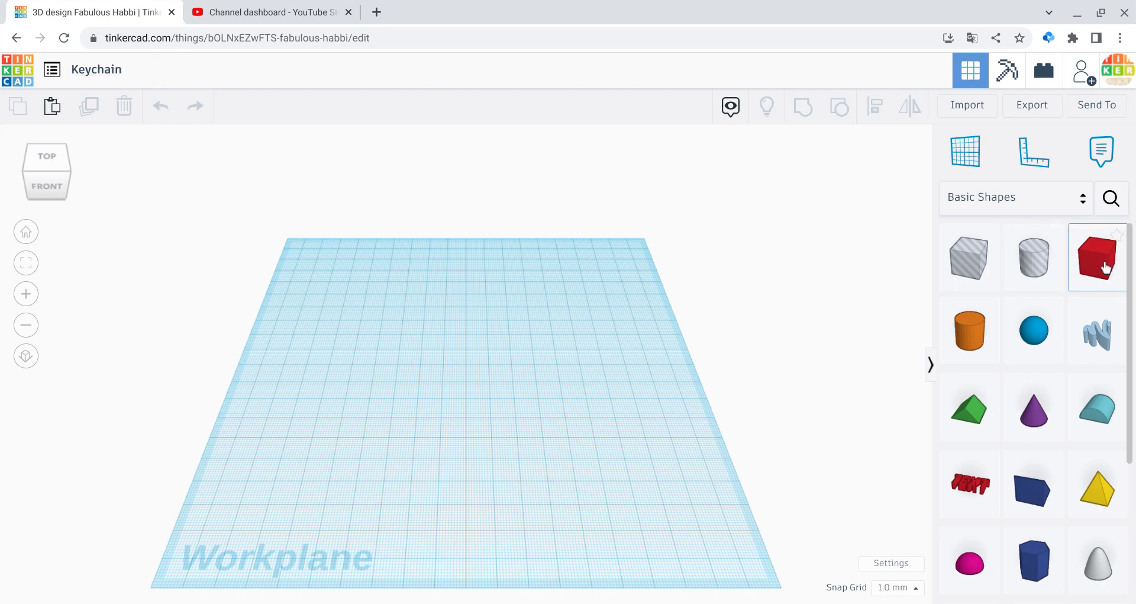
{"action": "left_click", "coordinate": [427, 318]}
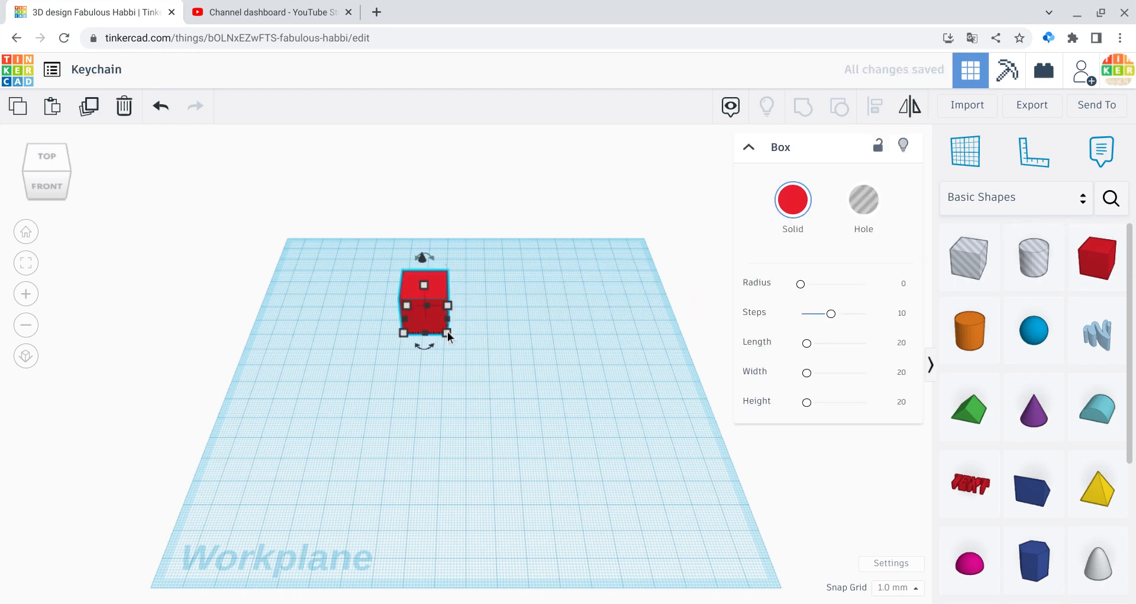
{"action": "left_click_drag", "start_coordinate": [447, 333], "coordinate": [499, 371]}
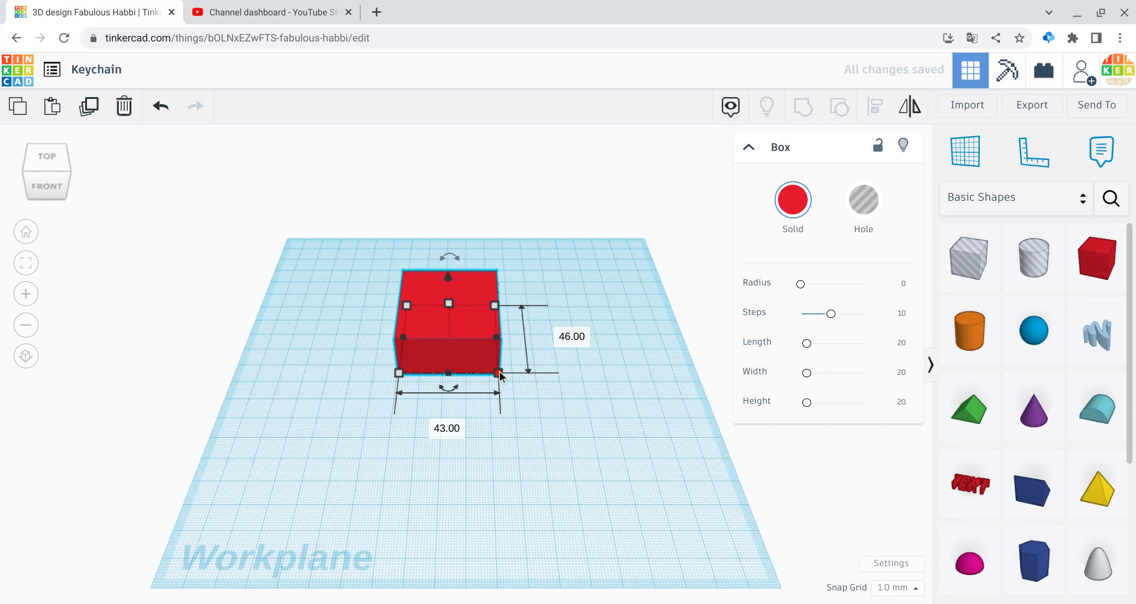
{"action": "left_click_drag", "start_coordinate": [499, 372], "coordinate": [500, 371]}
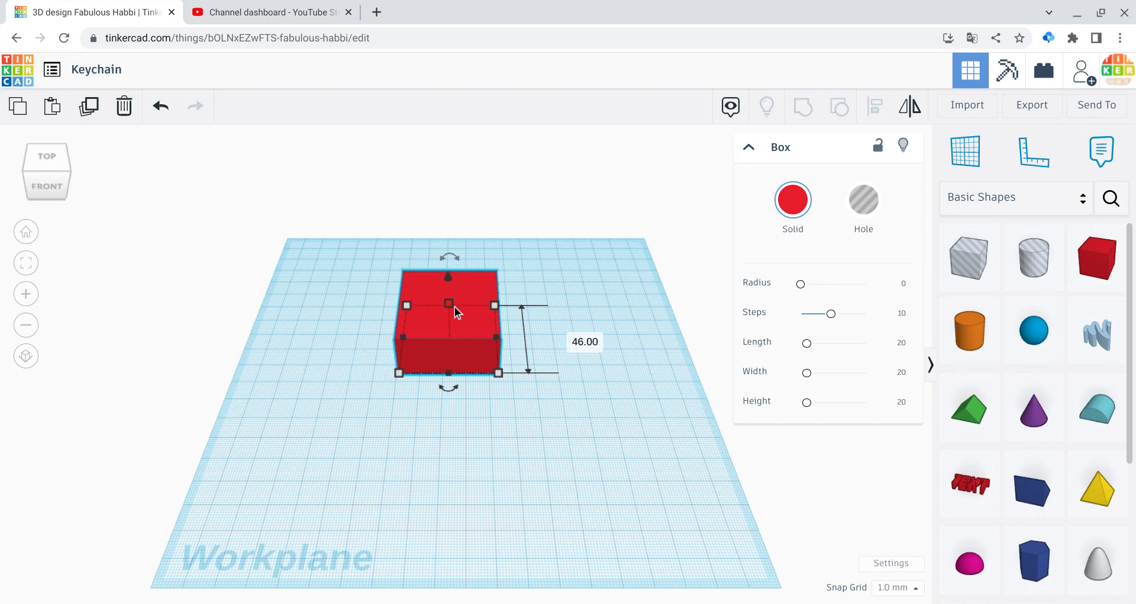
{"action": "left_click_drag", "start_coordinate": [454, 306], "coordinate": [452, 331]}
{"action": "left_click", "coordinate": [239, 363]}
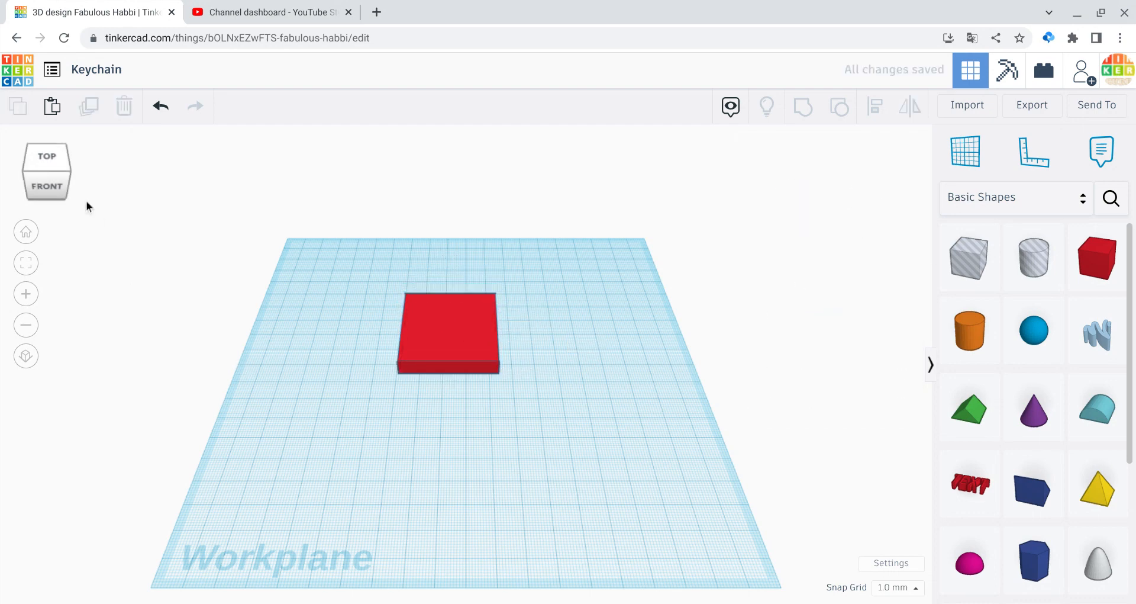
Step: Copy the red plate and place the duplicate beside the original, leaving a gap between them
{"action": "left_click", "coordinate": [43, 177]}
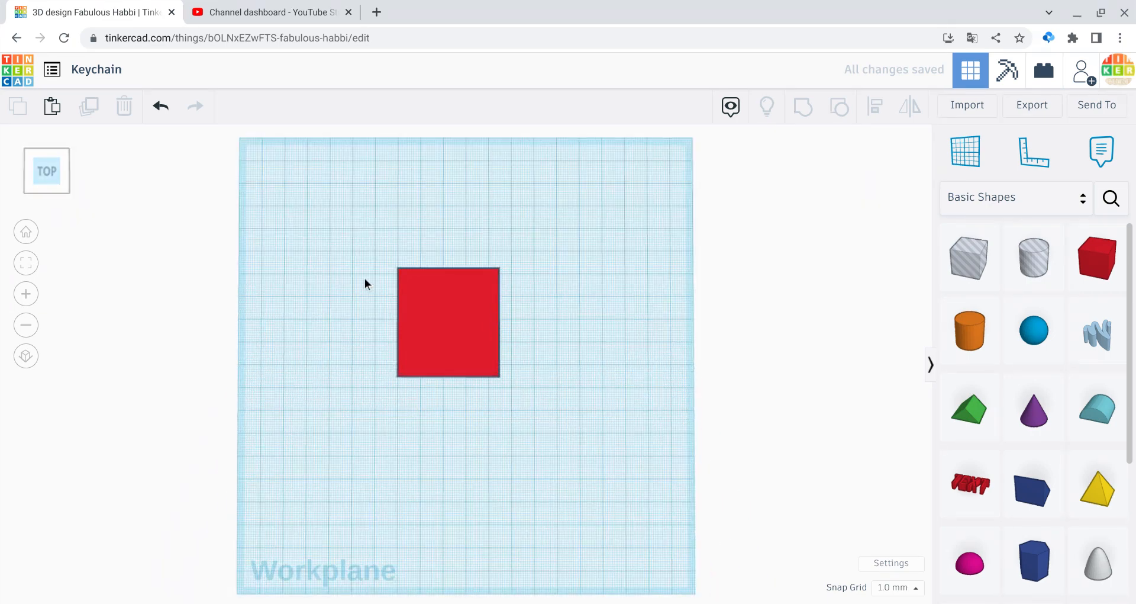
{"action": "left_click", "coordinate": [488, 320]}
{"action": "key", "text": "ctrl+c"}
{"action": "key", "text": "ctrl+v"}
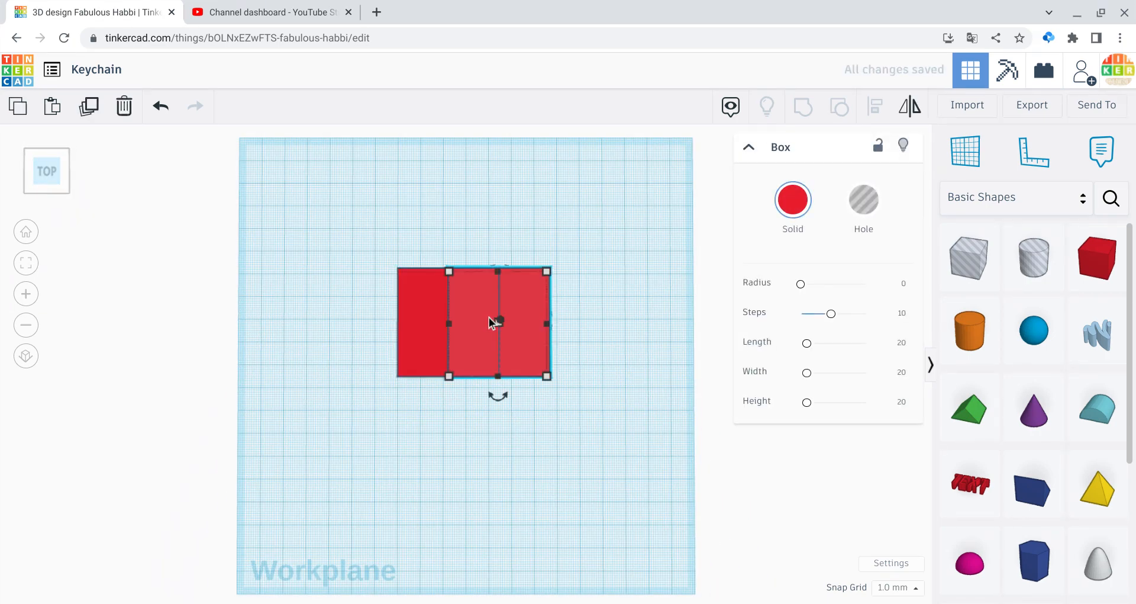
{"action": "left_click_drag", "start_coordinate": [503, 325], "coordinate": [607, 342]}
{"action": "left_click", "coordinate": [513, 245]}
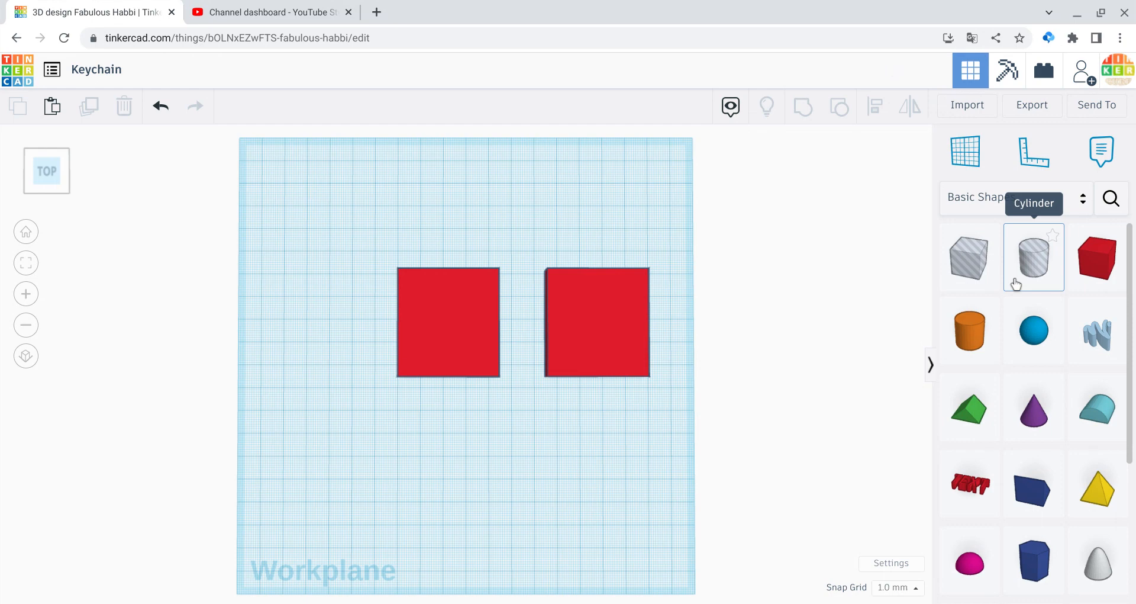
Step: Place a cylinder hole near the middle of the original plate's back edge and shrink it to keyring-hole size
{"action": "left_click_drag", "start_coordinate": [1016, 284], "coordinate": [448, 304]}
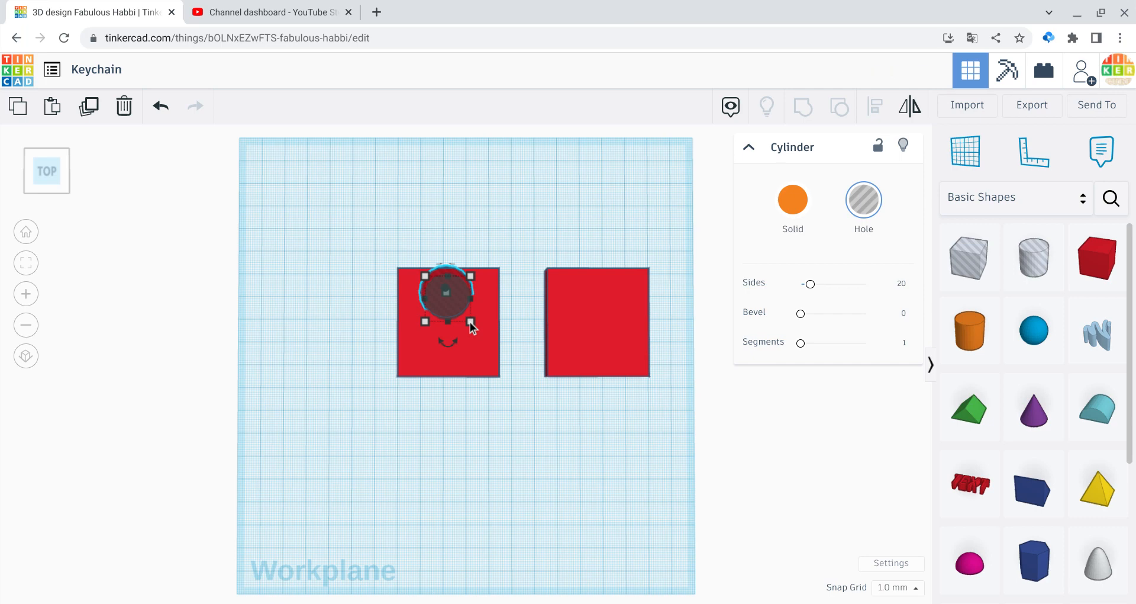
{"action": "left_click_drag", "start_coordinate": [470, 322], "coordinate": [448, 283]}
{"action": "left_click", "coordinate": [427, 257]}
{"action": "left_click", "coordinate": [406, 239]}
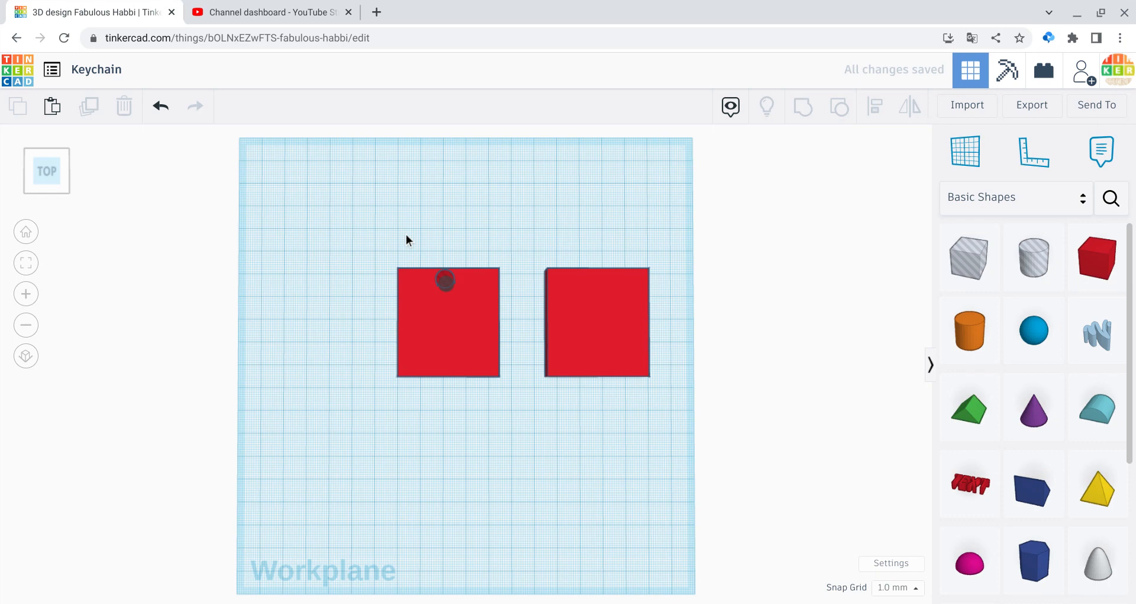
{"action": "left_click_drag", "start_coordinate": [383, 237], "coordinate": [511, 404]}
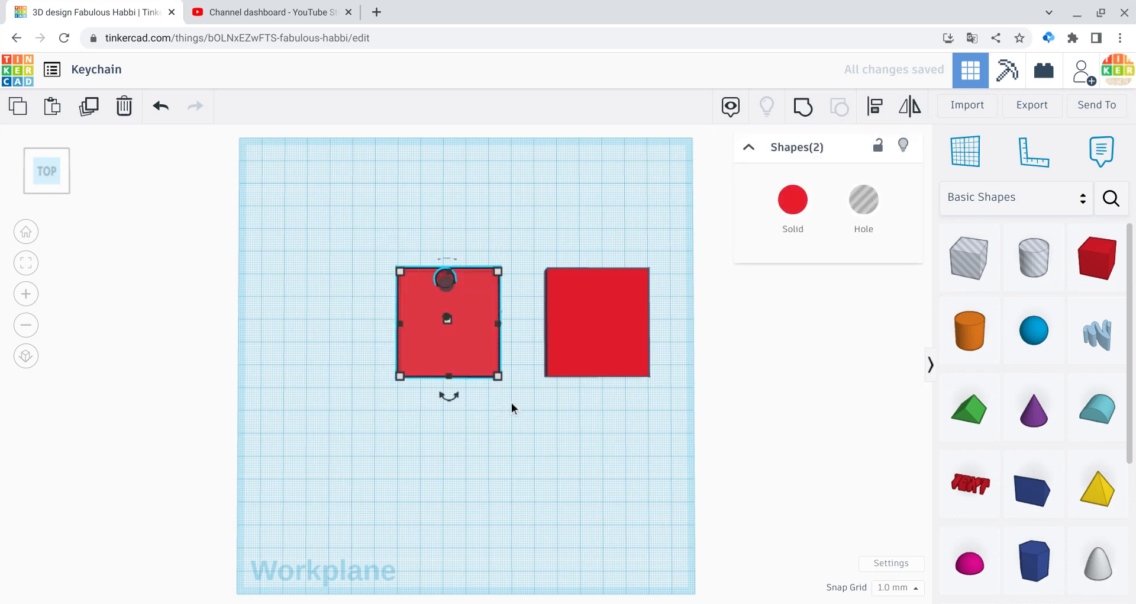
{"action": "left_click", "coordinate": [795, 116]}
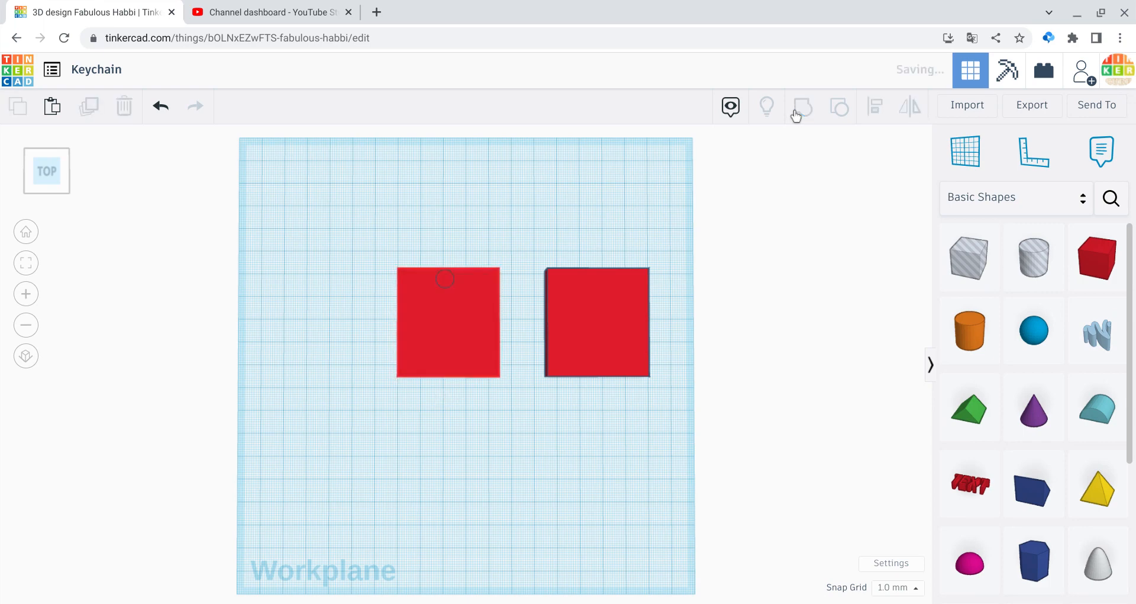
{"action": "left_click", "coordinate": [640, 161]}
{"action": "left_click", "coordinate": [436, 333]}
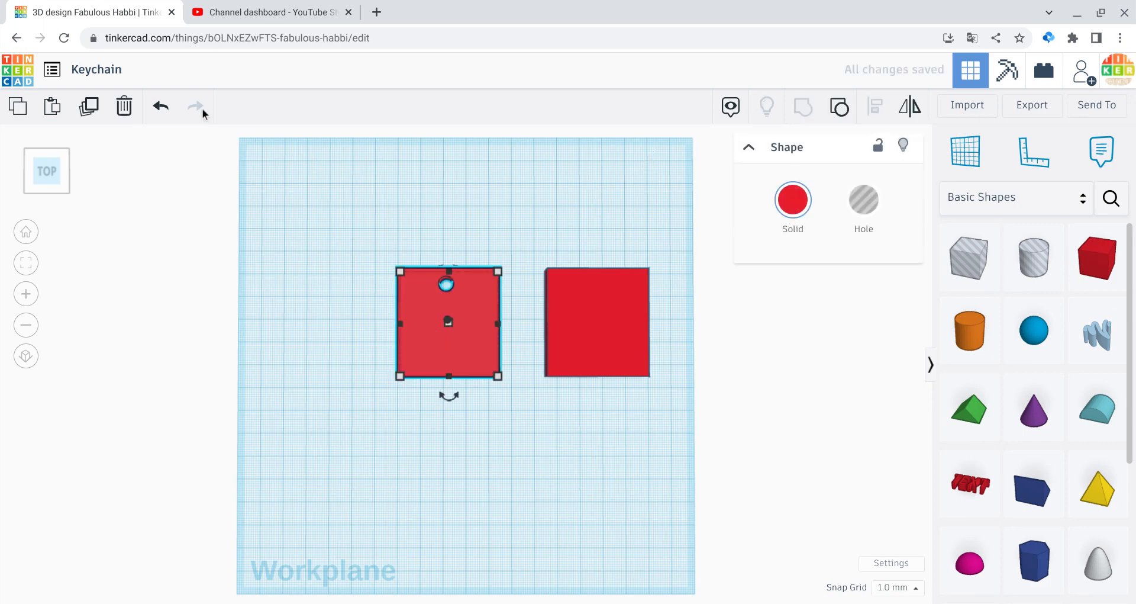
{"action": "left_click", "coordinate": [160, 106]}
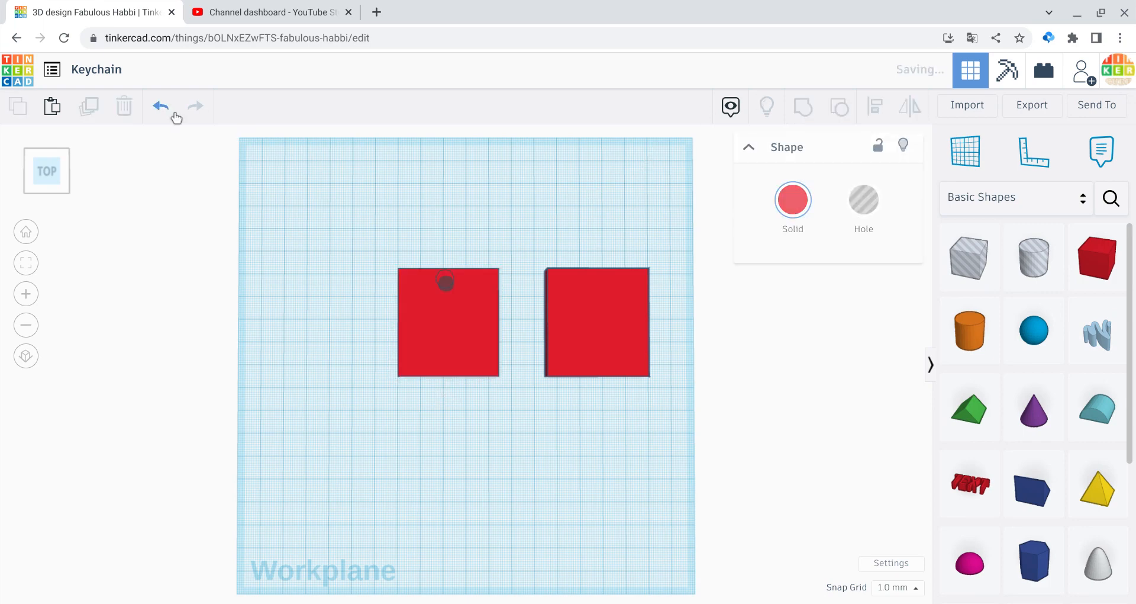
Step: Centre the small cylinder hole along the original plate's back edge and group both shapes to cut the hole
{"action": "left_click", "coordinate": [444, 280]}
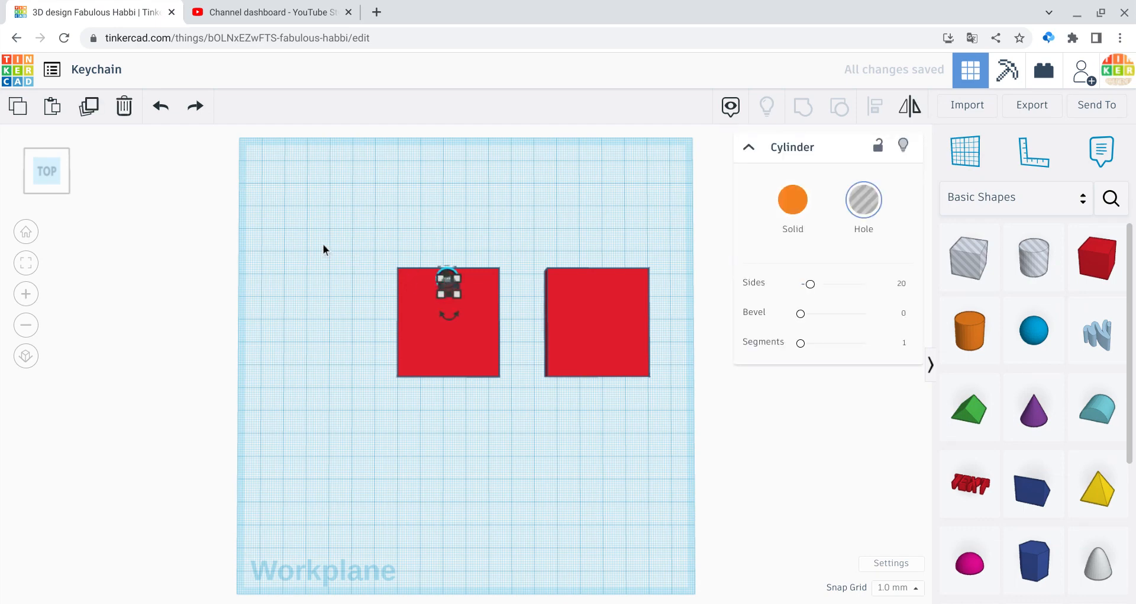
{"action": "left_click_drag", "start_coordinate": [319, 241], "coordinate": [489, 425]}
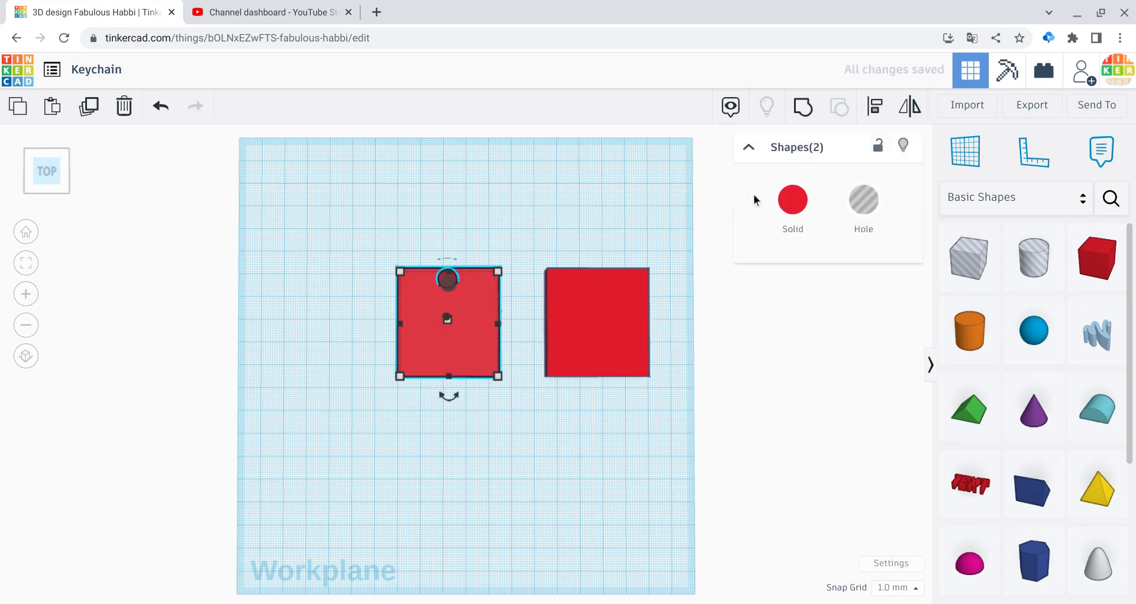
{"action": "left_click", "coordinate": [816, 115]}
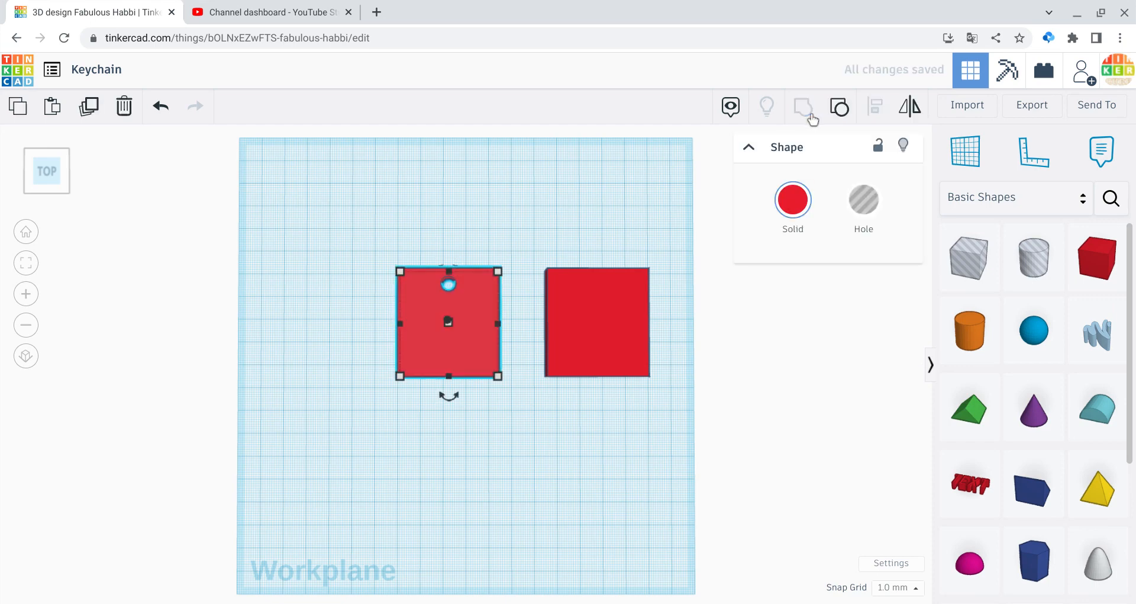
{"action": "left_click", "coordinate": [629, 190]}
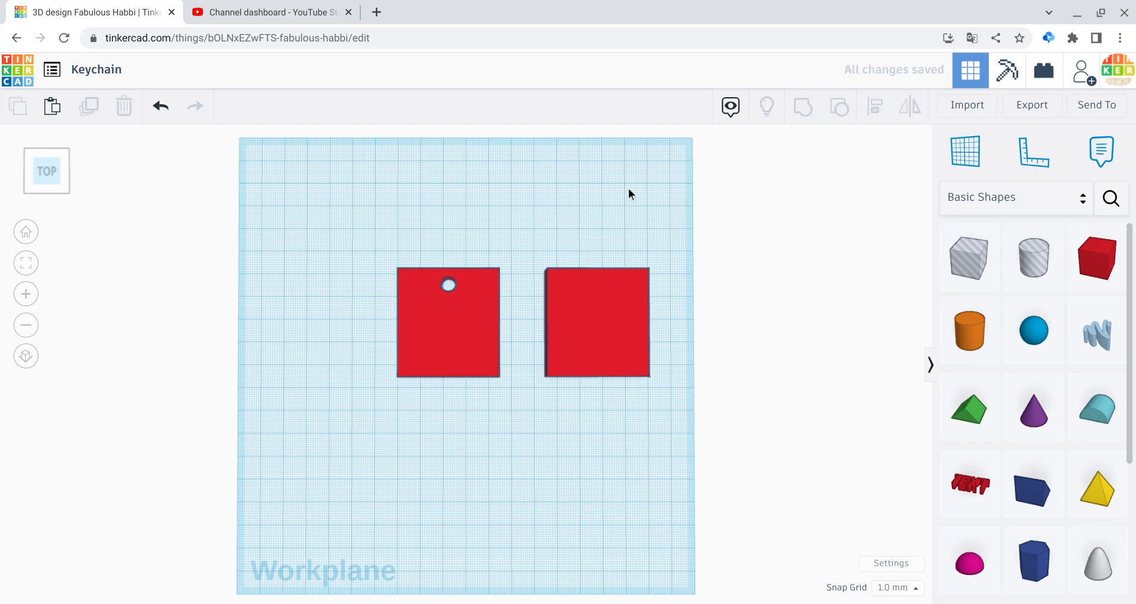
Step: Place a Tube shape overlapping the middle of the second plate's back edge
{"action": "scroll", "coordinate": [1058, 467], "scroll_direction": "down", "scroll_amount": 4}
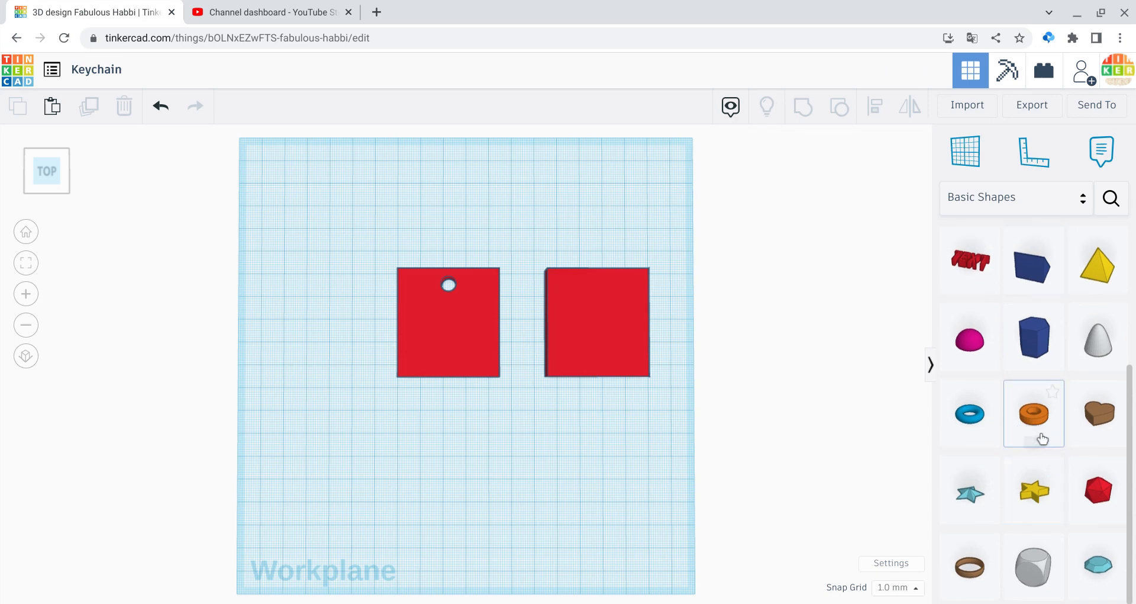
{"action": "left_click_drag", "start_coordinate": [1037, 436], "coordinate": [601, 272]}
{"action": "left_click", "coordinate": [456, 232]}
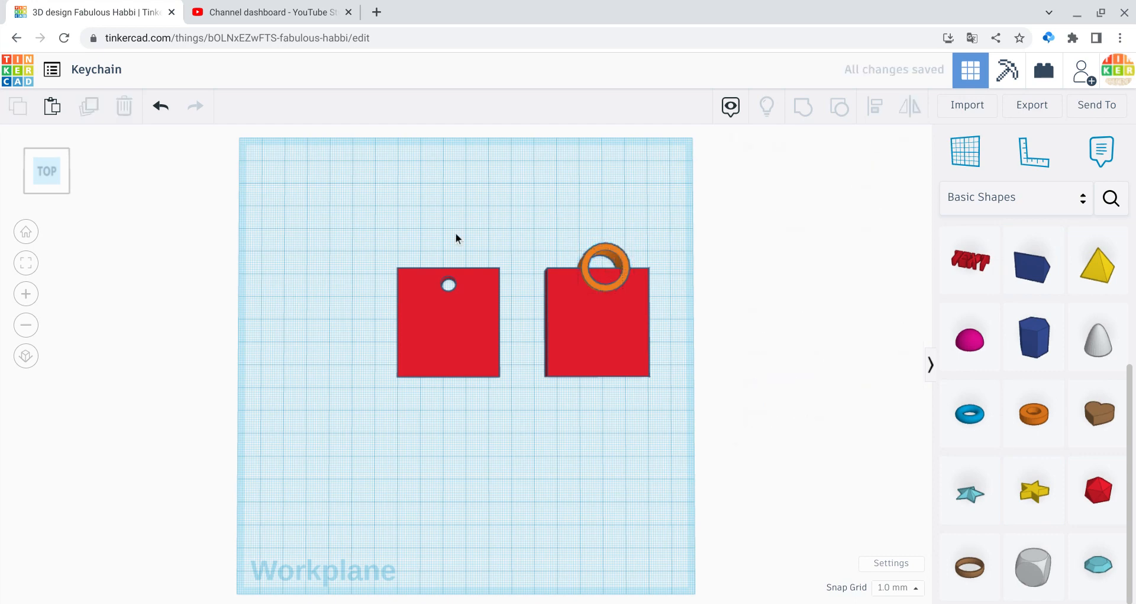
Step: Lower the tube's height to 7 mm and nudge it outward so it extends further past the second plate's edge
{"action": "left_click", "coordinate": [29, 183]}
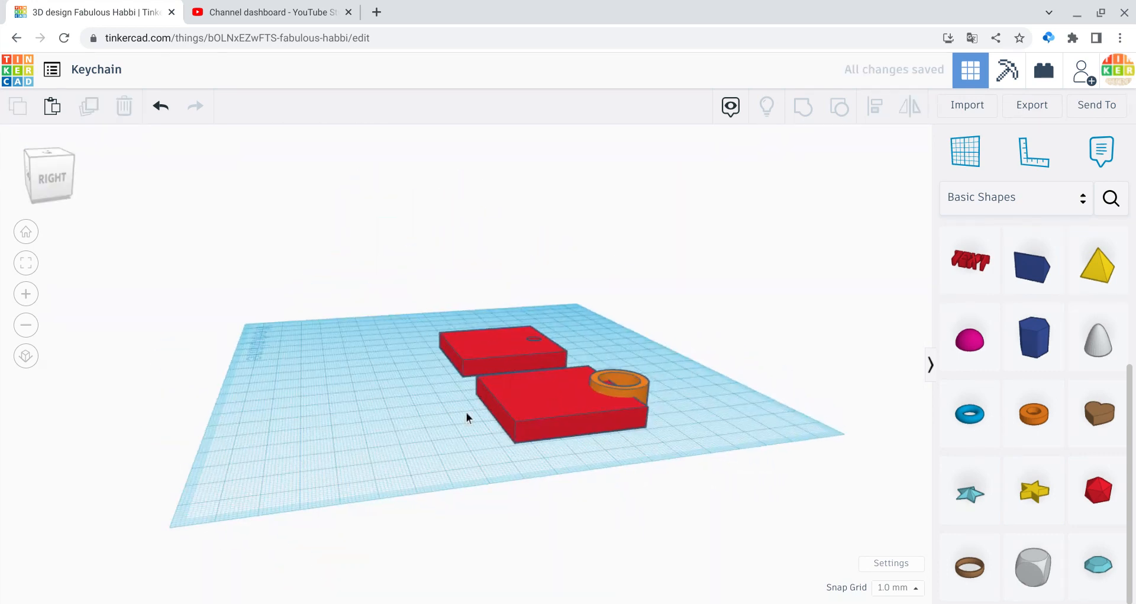
{"action": "left_click", "coordinate": [633, 401]}
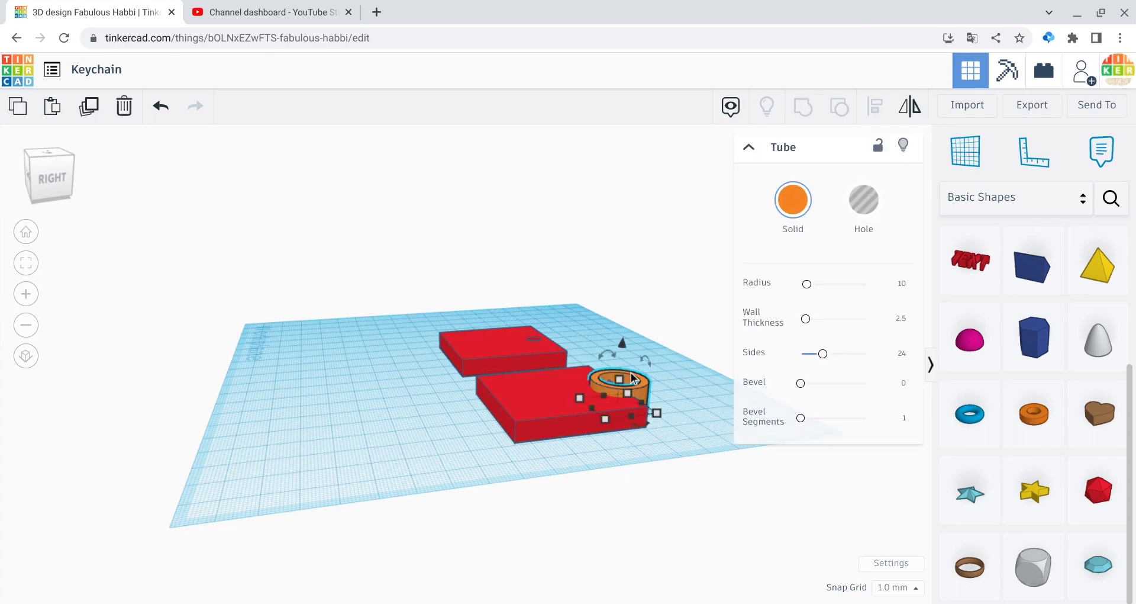
{"action": "left_click_drag", "start_coordinate": [624, 388], "coordinate": [631, 391]}
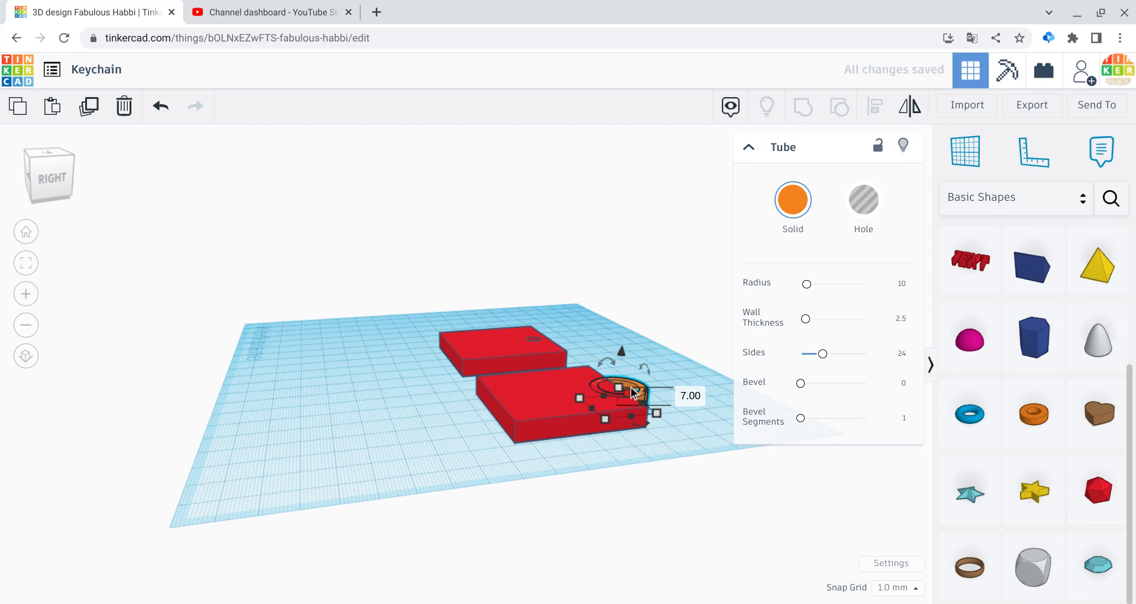
{"action": "key", "text": "Right"}
{"action": "key", "text": "Right"}
{"action": "key", "text": "Right"}
{"action": "key", "text": "Right"}
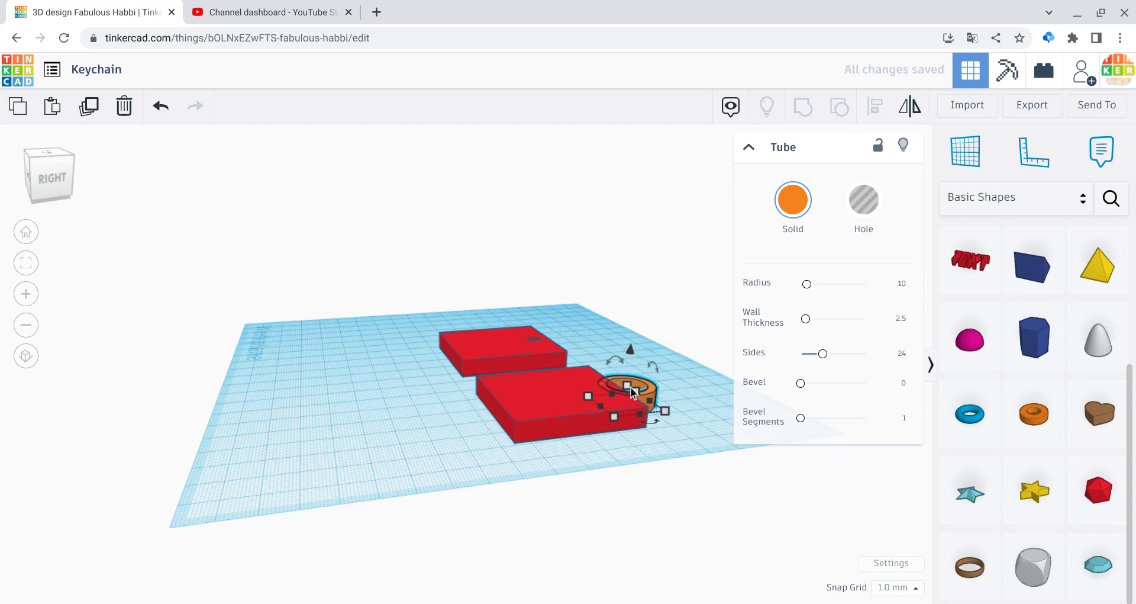
{"action": "left_click", "coordinate": [354, 317]}
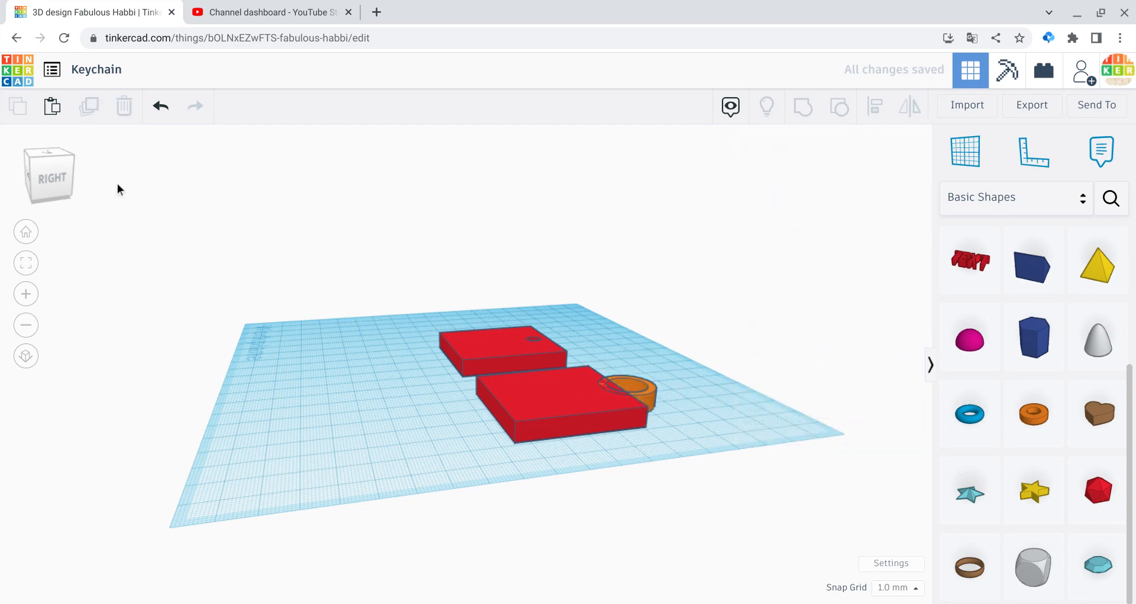
Step: Shrink the tube into a small loop on the second plate's edge and colour it red
{"action": "left_click_drag", "start_coordinate": [67, 178], "coordinate": [83, 198]}
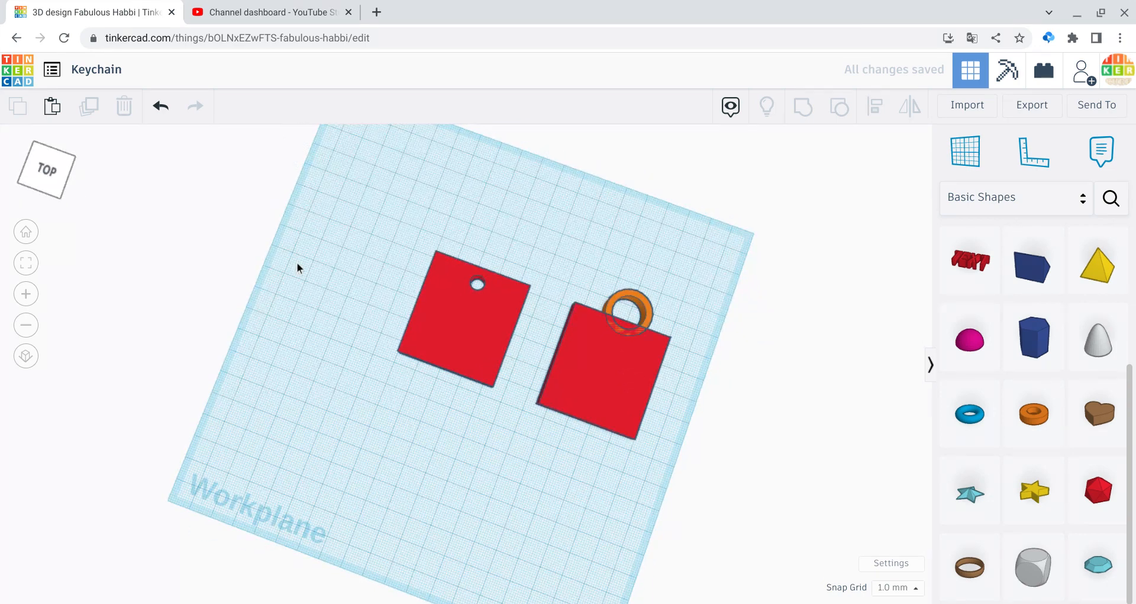
{"action": "left_click", "coordinate": [619, 305]}
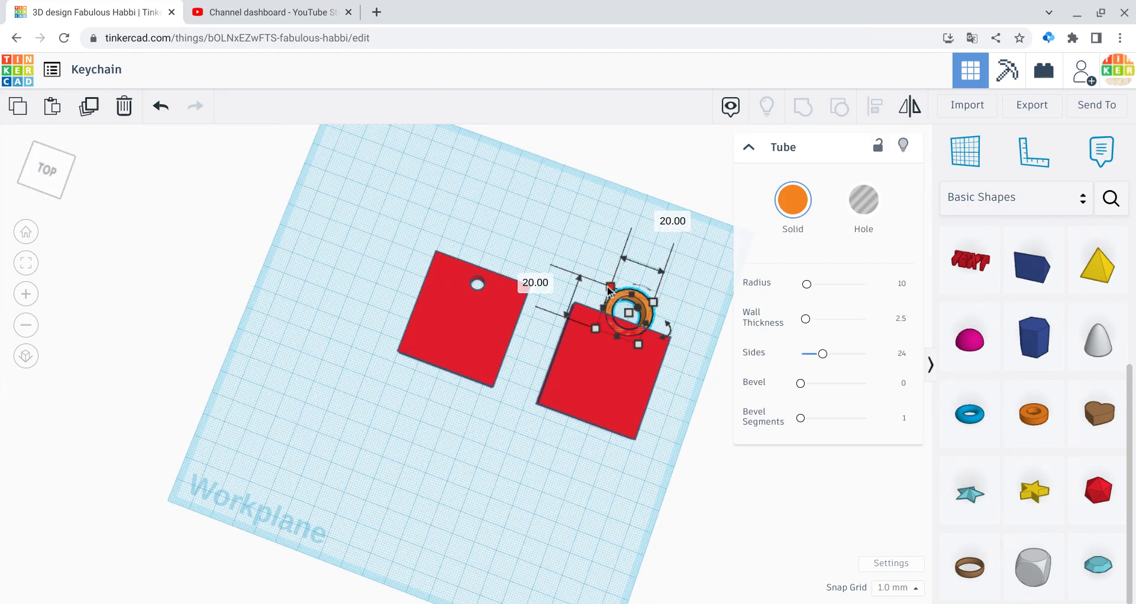
{"action": "left_click_drag", "start_coordinate": [611, 291], "coordinate": [627, 307]}
{"action": "left_click", "coordinate": [588, 268]}
{"action": "left_click", "coordinate": [793, 227]}
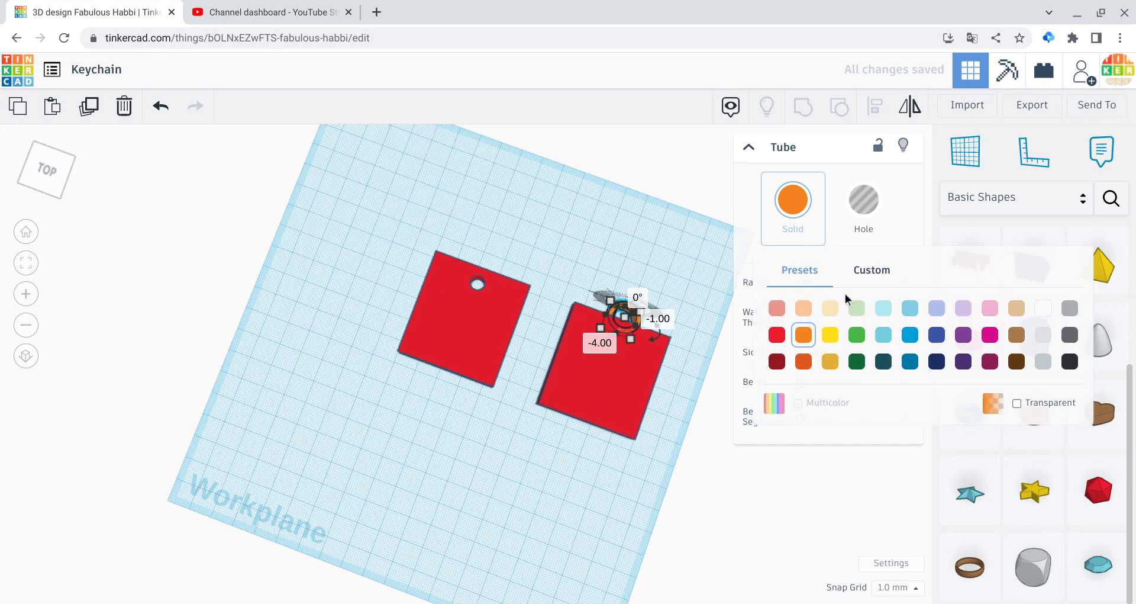
{"action": "left_click", "coordinate": [778, 334]}
{"action": "left_click", "coordinate": [589, 203]}
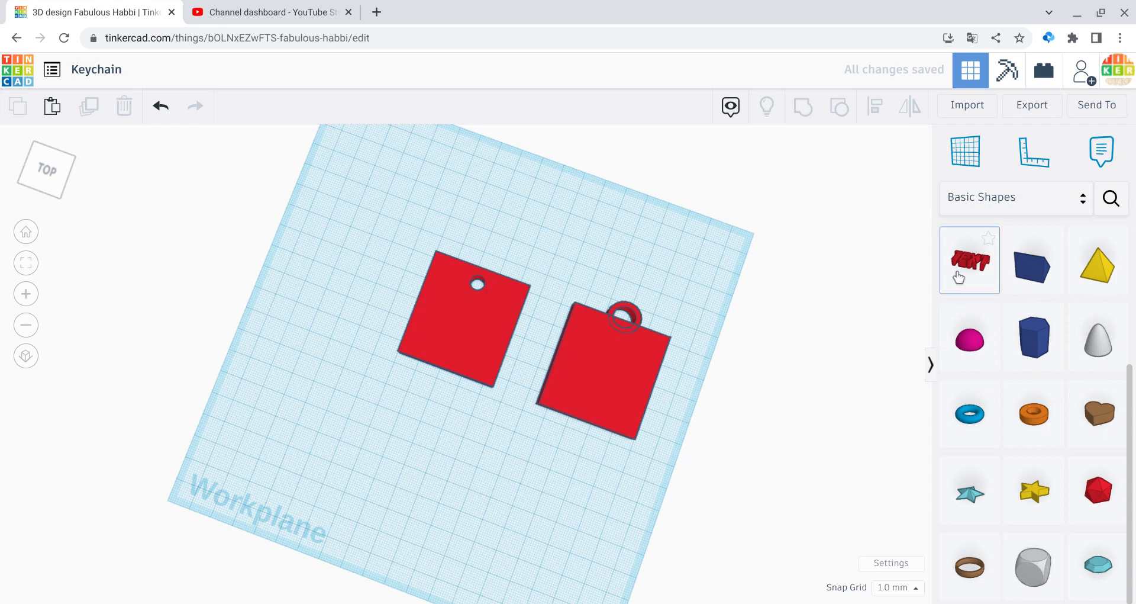
Step: Add a Text shape behind the two plates and set its text to "Tinker"
{"action": "left_click_drag", "start_coordinate": [955, 273], "coordinate": [629, 263]}
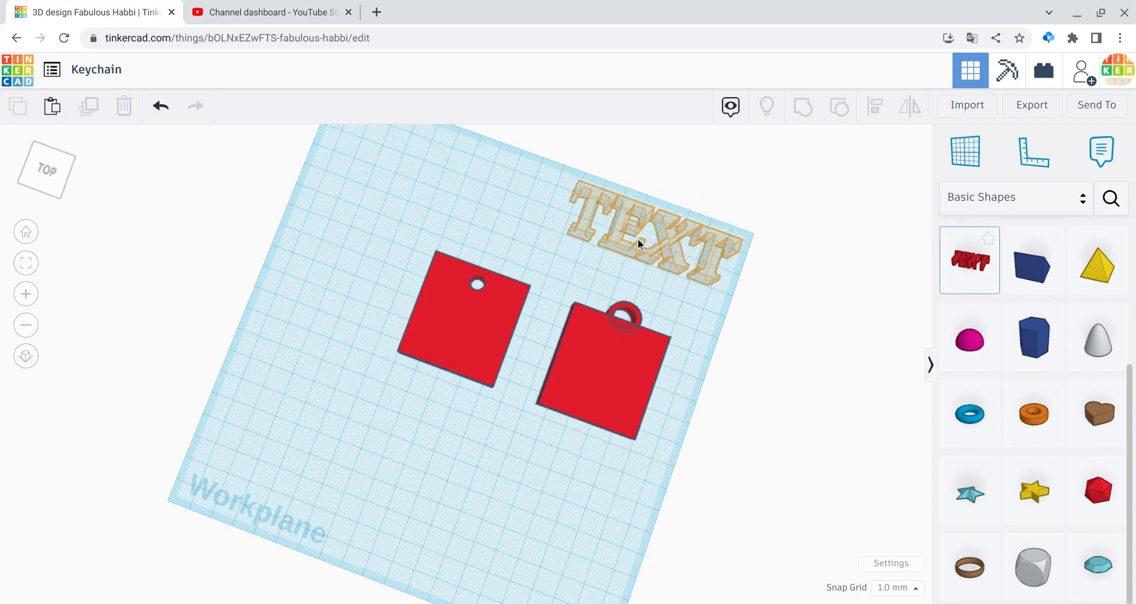
{"action": "left_click", "coordinate": [636, 240]}
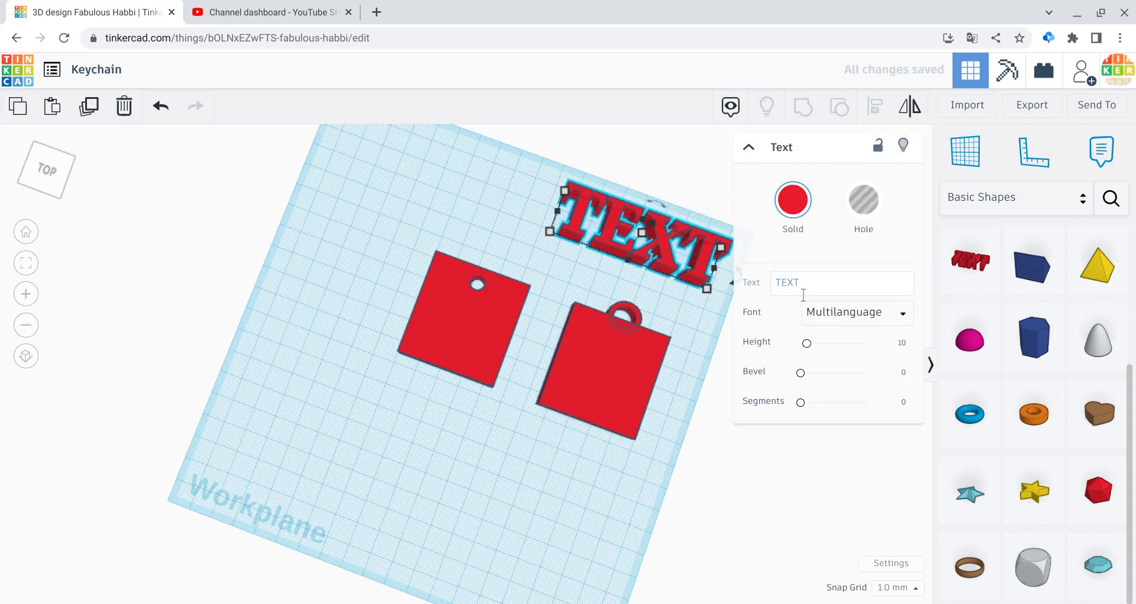
{"action": "left_click", "coordinate": [786, 286]}
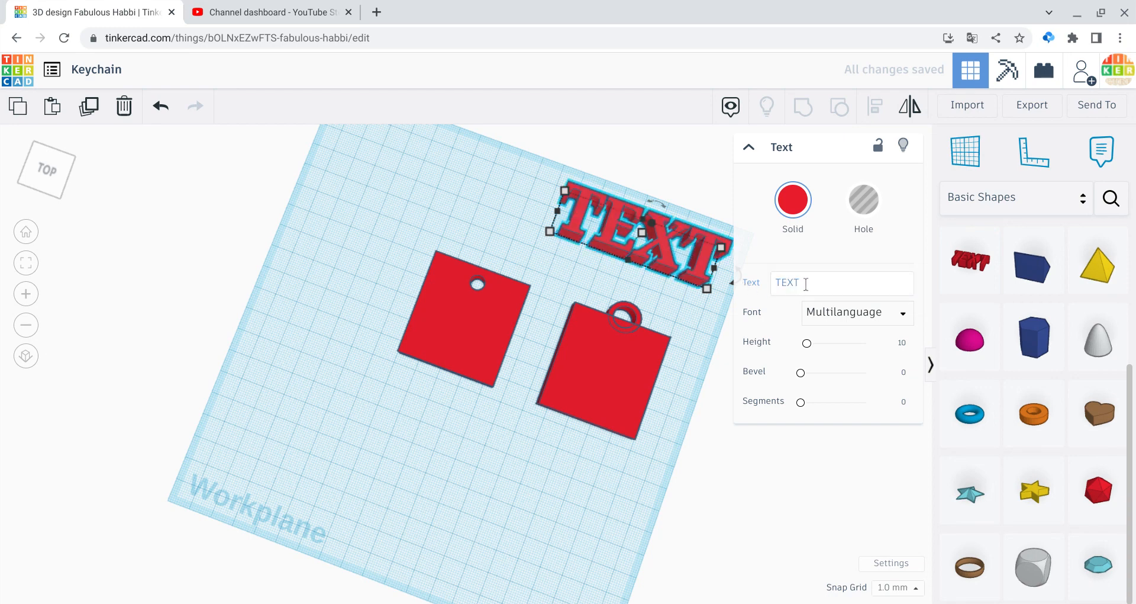
{"action": "double_click", "coordinate": [790, 283]}
{"action": "type", "text": "T"}
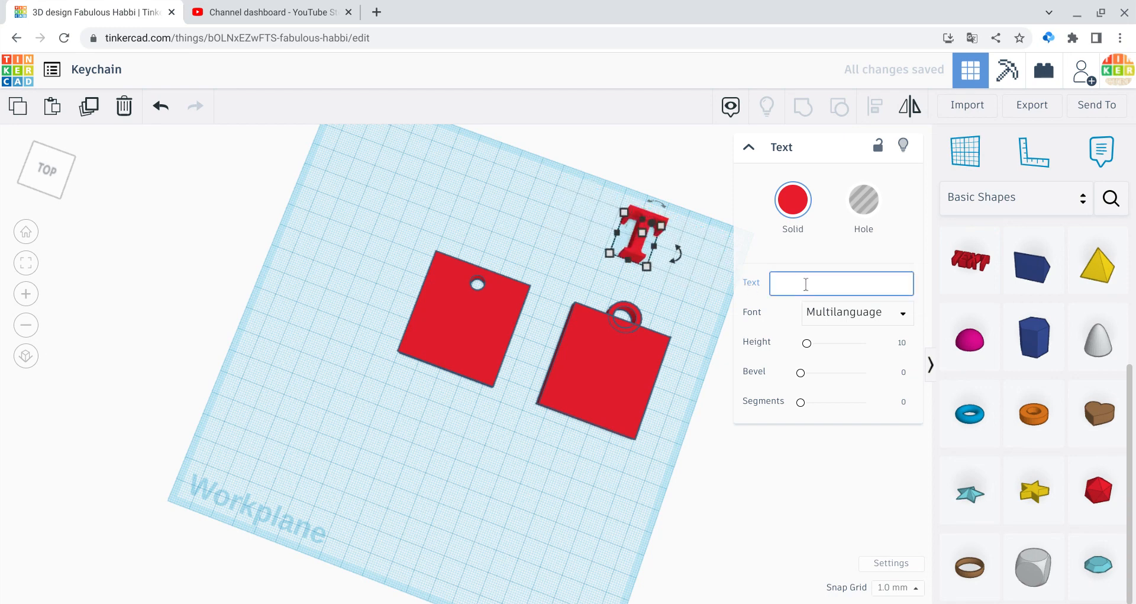
{"action": "type", "text": "Tinker"}
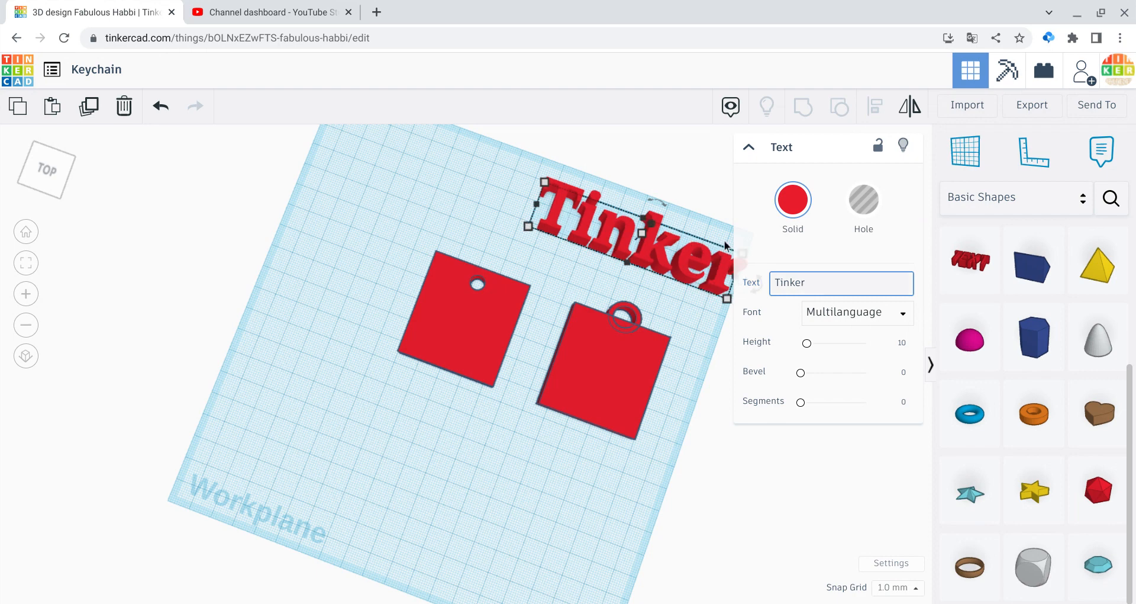
Step: Shrink the "Tinker" text to about 46 by 10 mm and place it across the first plate as a red solid
{"action": "left_click_drag", "start_coordinate": [550, 188], "coordinate": [468, 320]}
{"action": "left_click", "coordinate": [864, 200]}
{"action": "left_click", "coordinate": [657, 203]}
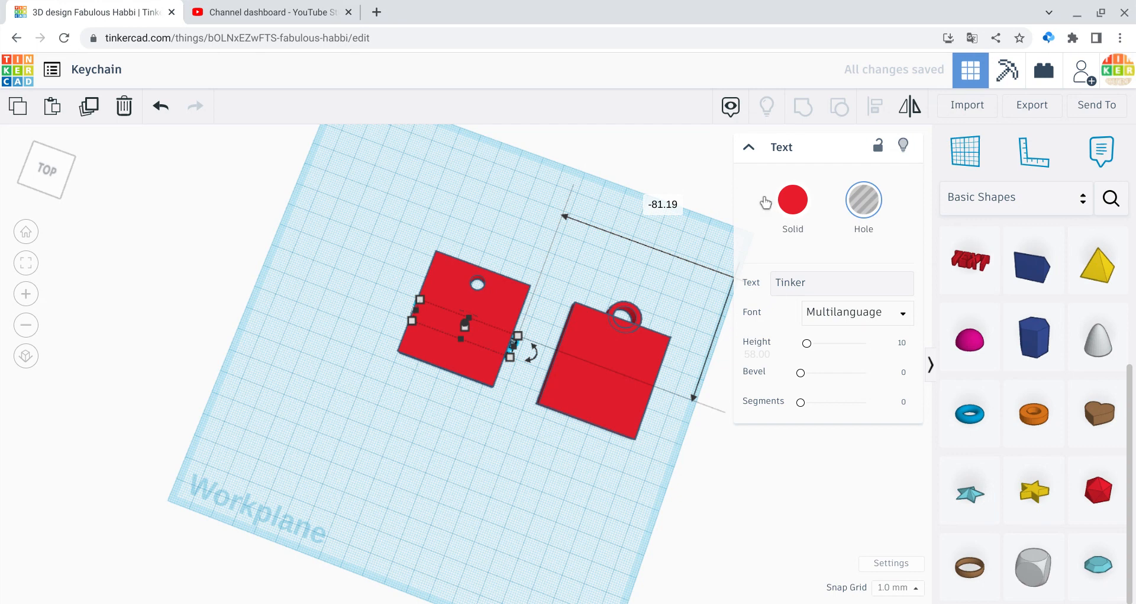
{"action": "left_click", "coordinate": [767, 201]}
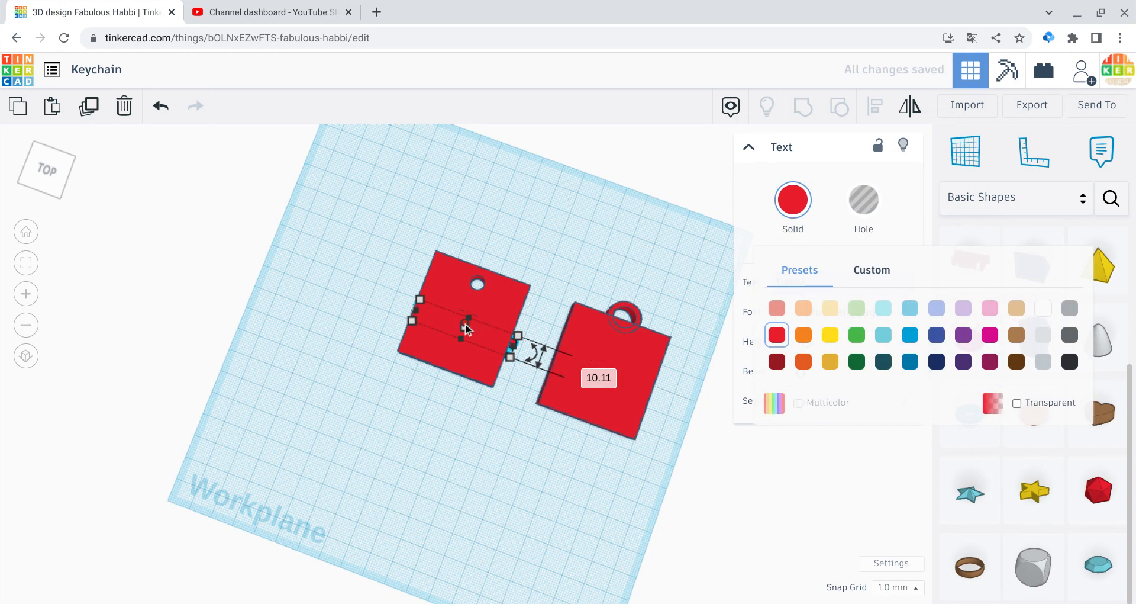
{"action": "left_click_drag", "start_coordinate": [465, 325], "coordinate": [468, 322]}
{"action": "left_click", "coordinate": [370, 273]}
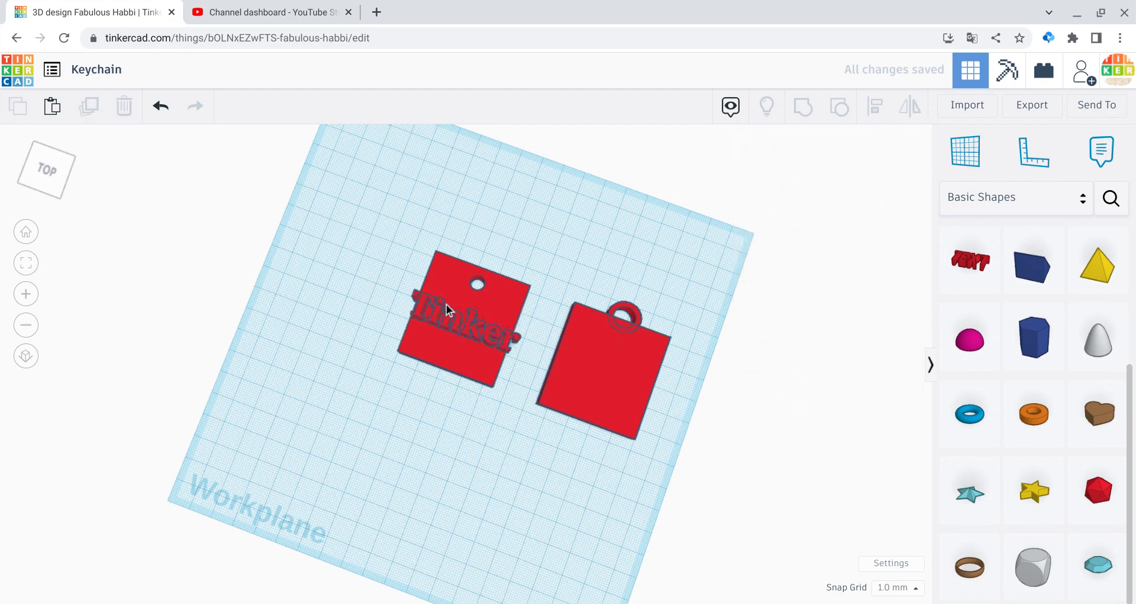
Step: Narrow the "Tinker" text to about 39 by 10 mm and shift the first plate so the text fits within its edges
{"action": "left_click", "coordinate": [500, 335]}
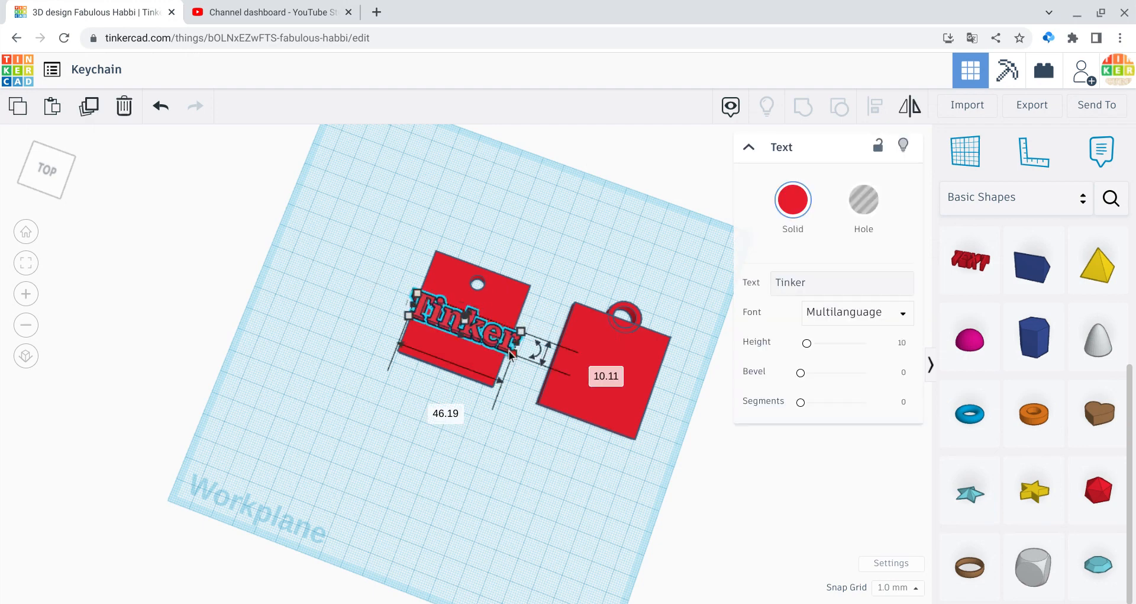
{"action": "left_click_drag", "start_coordinate": [509, 355], "coordinate": [495, 350]}
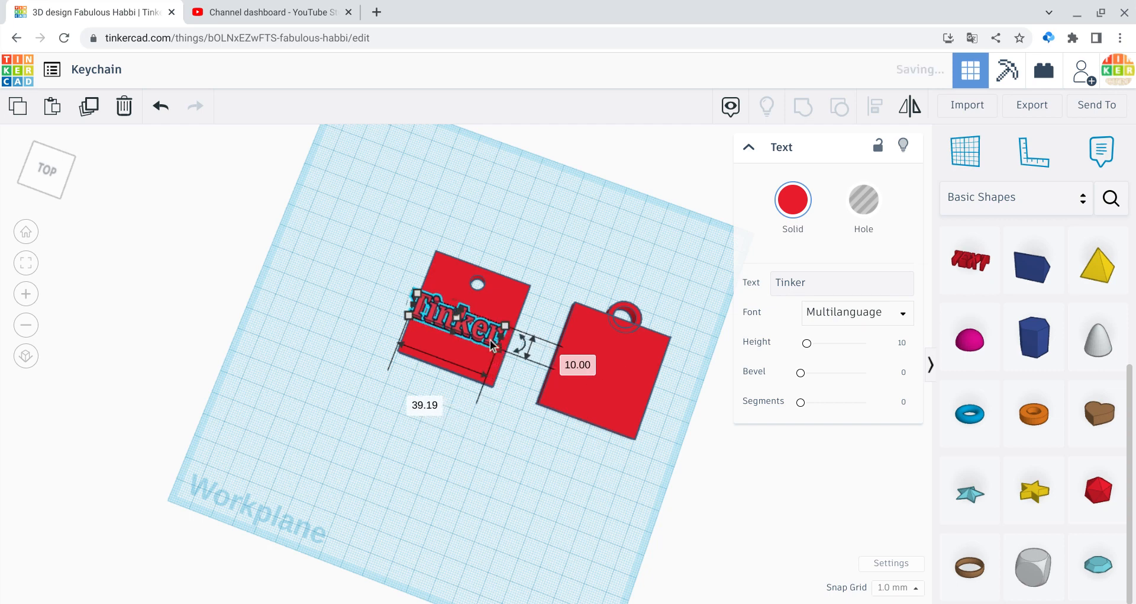
{"action": "left_click", "coordinate": [484, 338]}
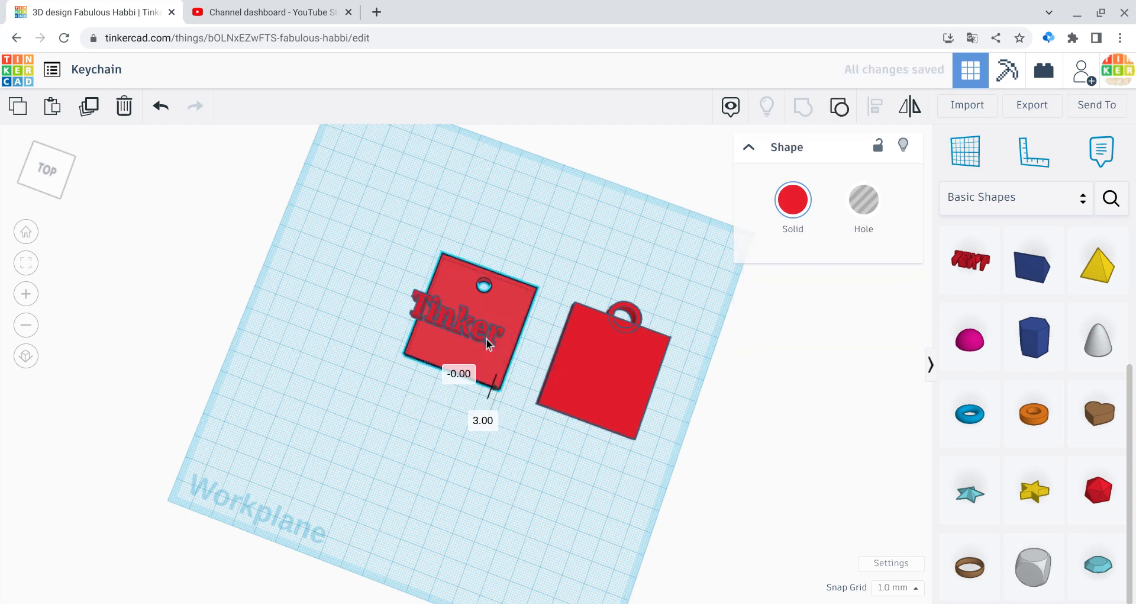
{"action": "left_click_drag", "start_coordinate": [481, 338], "coordinate": [473, 335]}
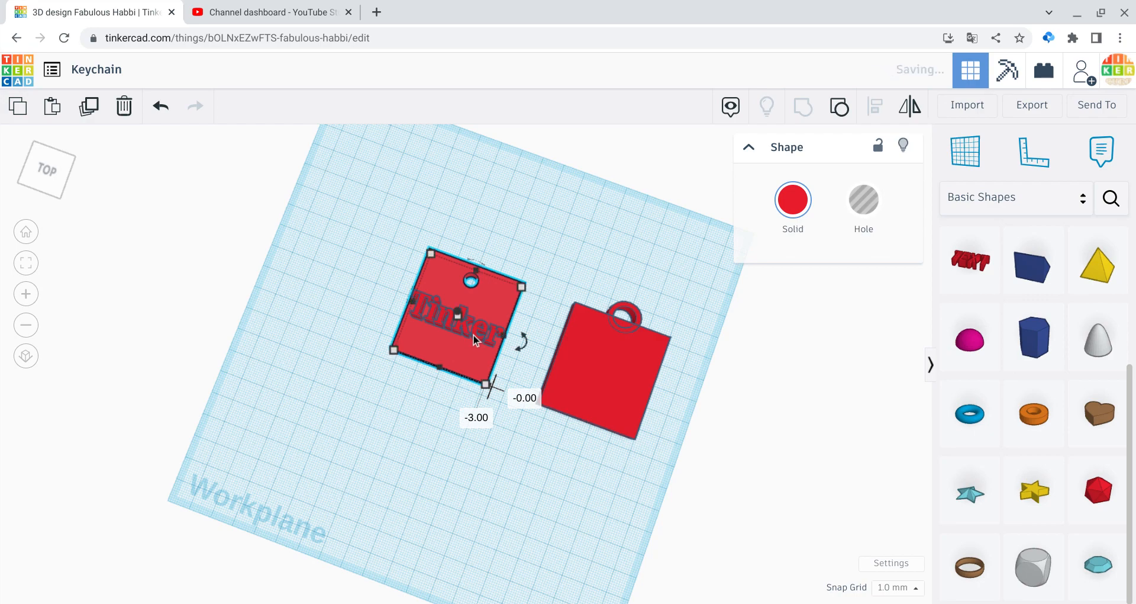
{"action": "left_click", "coordinate": [277, 278]}
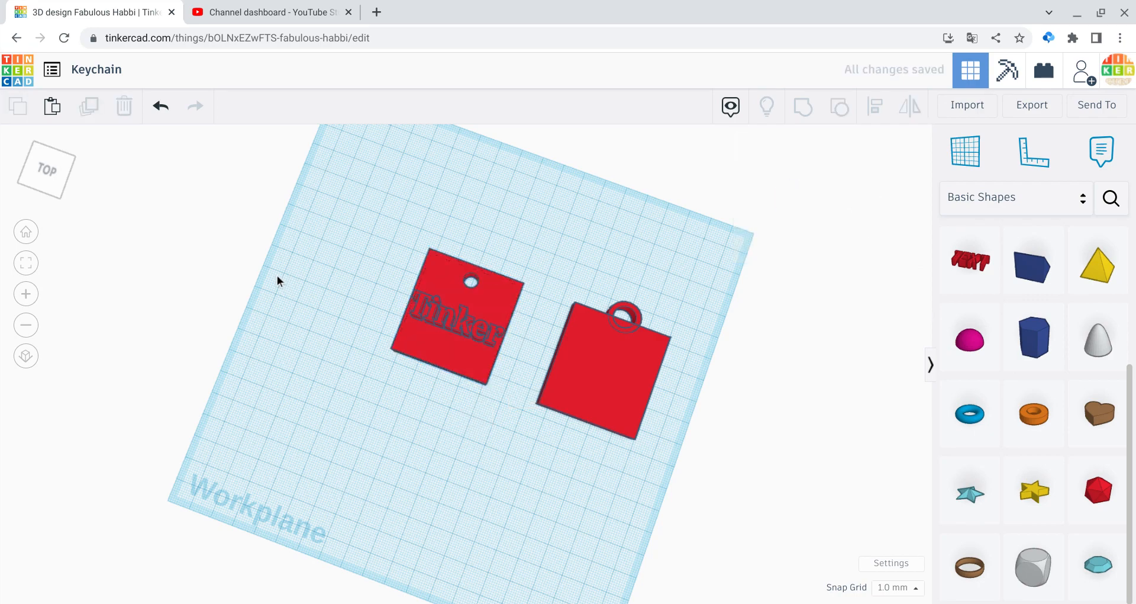
Step: Lower the floating "Tinker" text into the first plate so only a thin layer of the letters stands out above its surface
{"action": "left_click", "coordinate": [48, 178]}
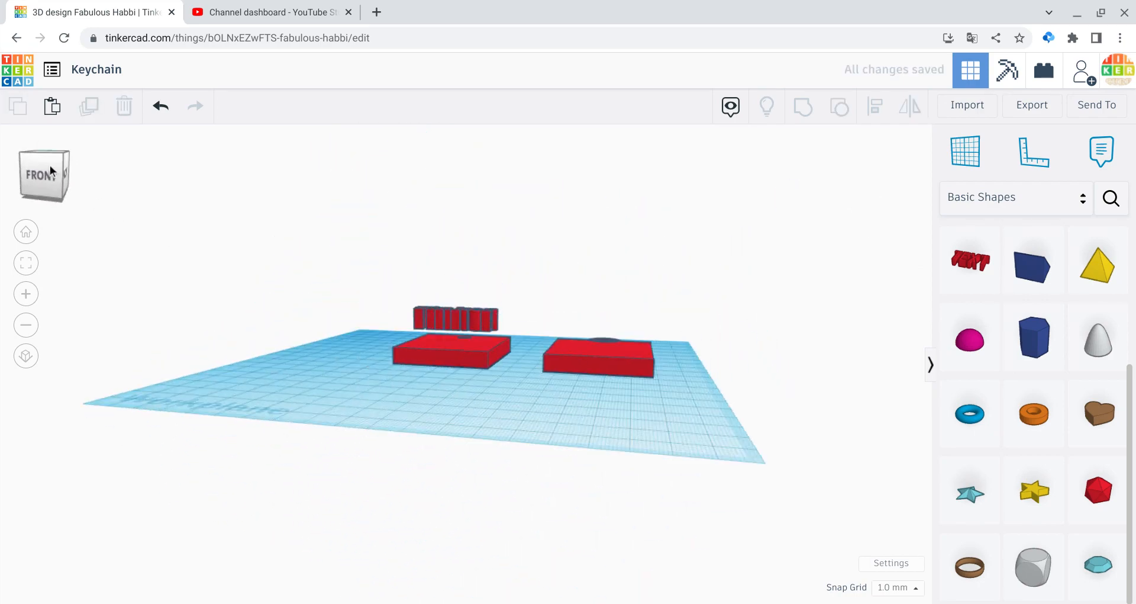
{"action": "left_click", "coordinate": [479, 321]}
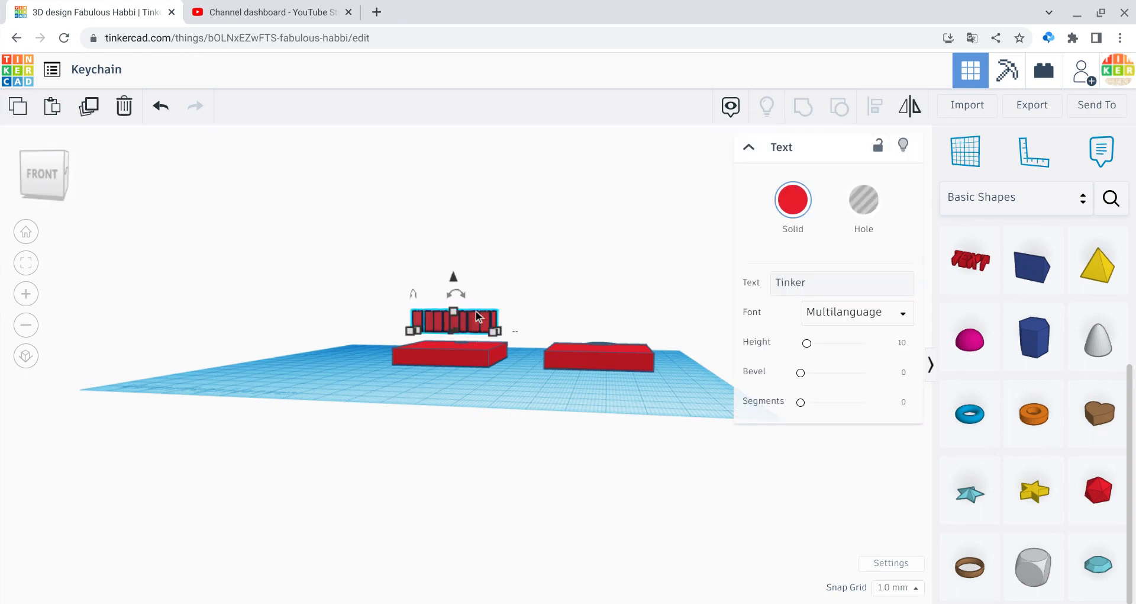
{"action": "left_click_drag", "start_coordinate": [454, 274], "coordinate": [460, 303]}
{"action": "left_click", "coordinate": [294, 268]}
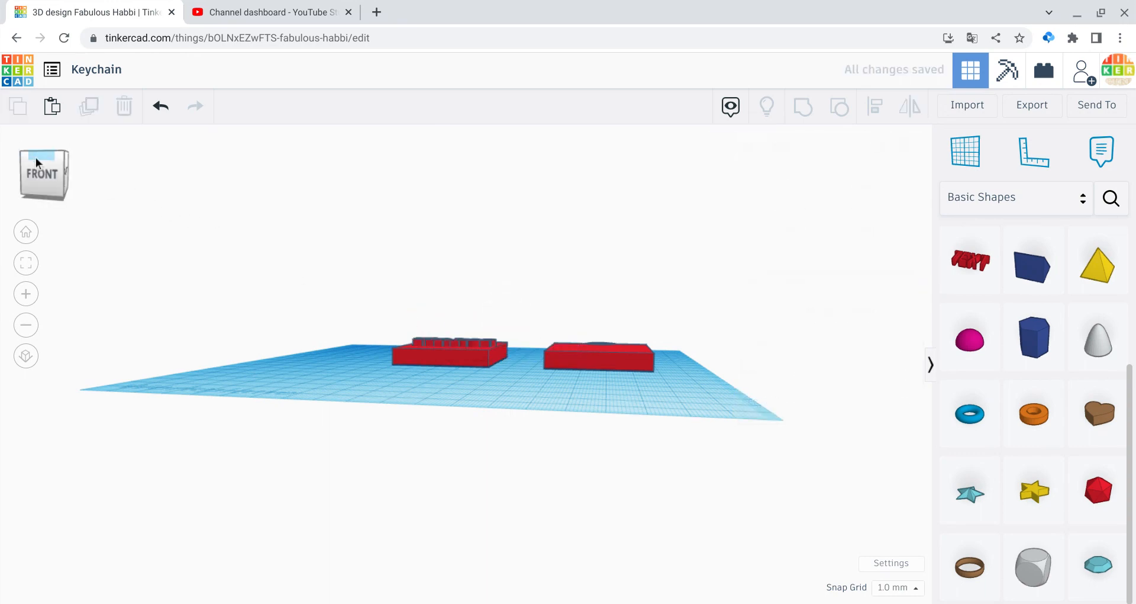
{"action": "left_click_drag", "start_coordinate": [36, 158], "coordinate": [52, 194]}
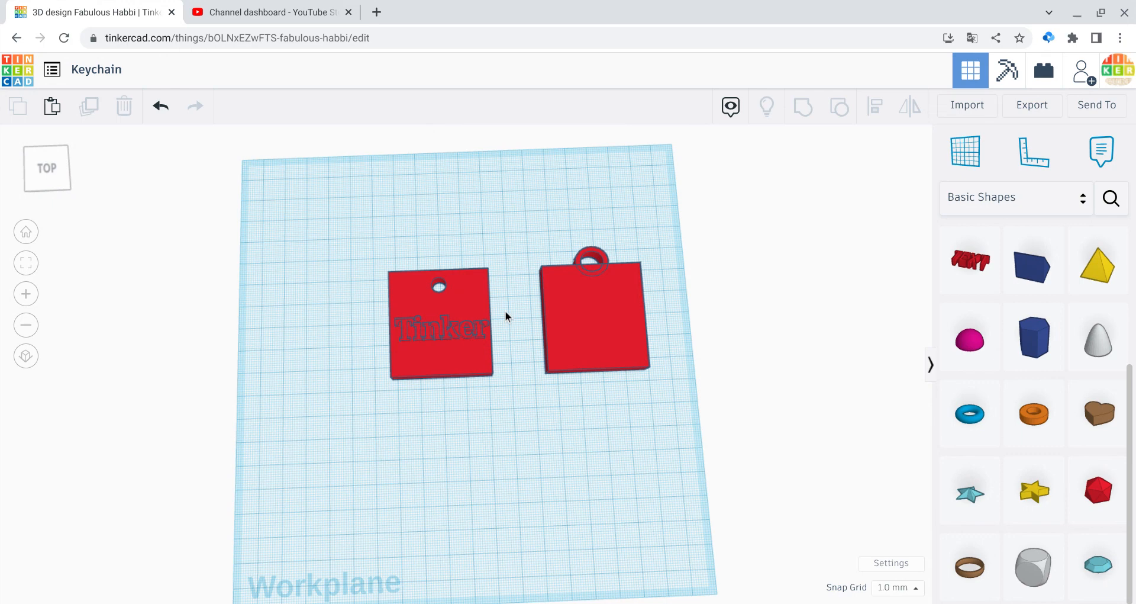
{"action": "left_click", "coordinate": [481, 332]}
{"action": "left_click", "coordinate": [647, 495]}
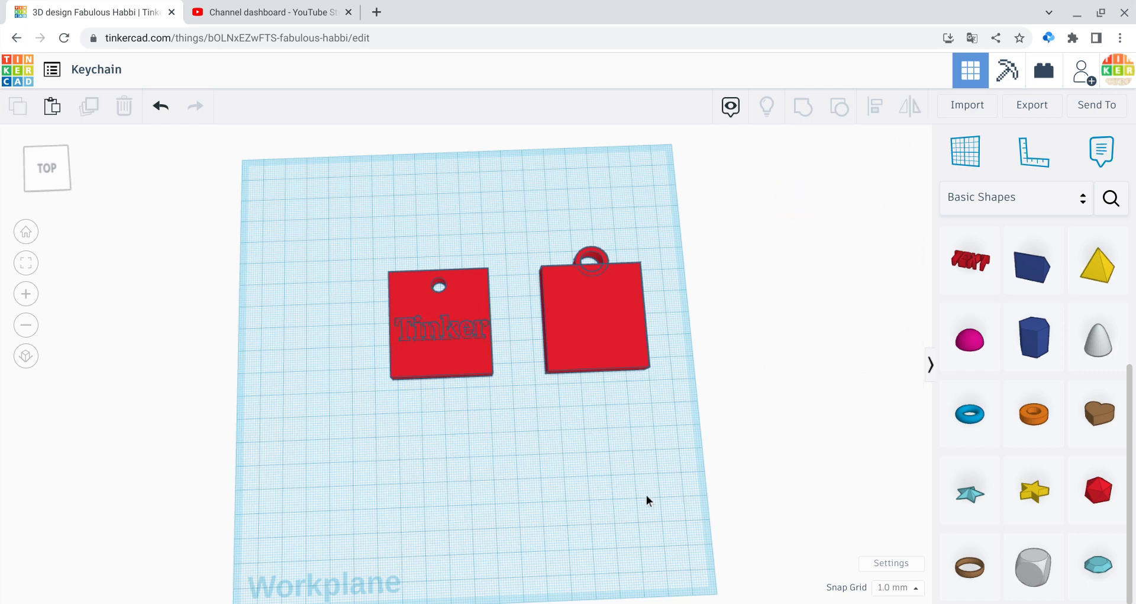
Step: Duplicate the "Tinker" text and move the copy onto the second plate
{"action": "left_click", "coordinate": [446, 335]}
{"action": "key", "text": "ctrl+d"}
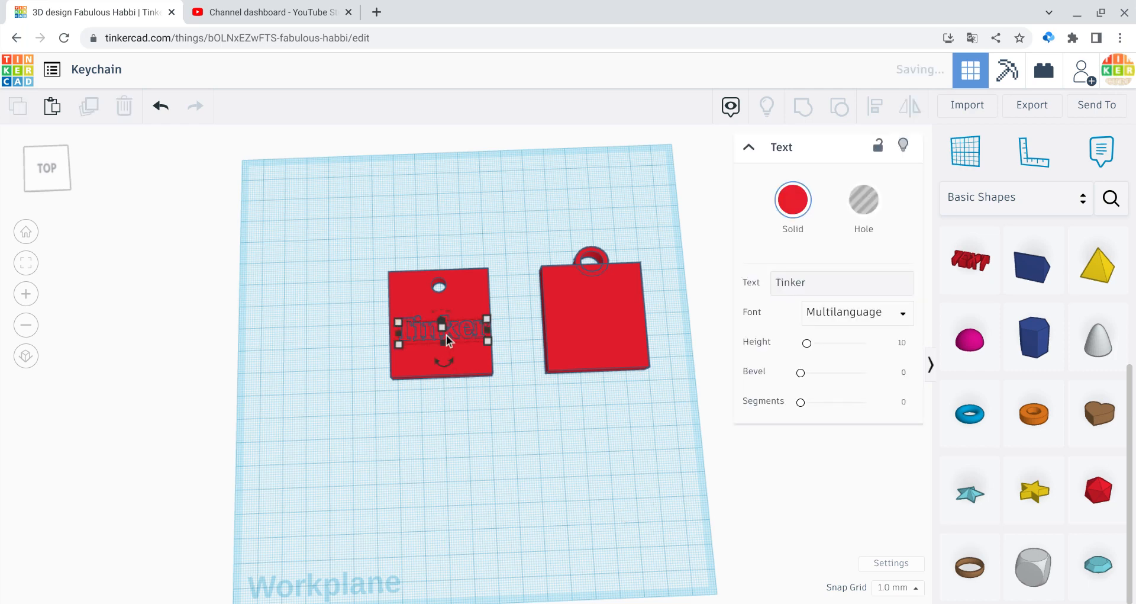
{"action": "left_click_drag", "start_coordinate": [446, 335], "coordinate": [621, 332]}
{"action": "left_click_drag", "start_coordinate": [842, 283], "coordinate": [763, 270]}
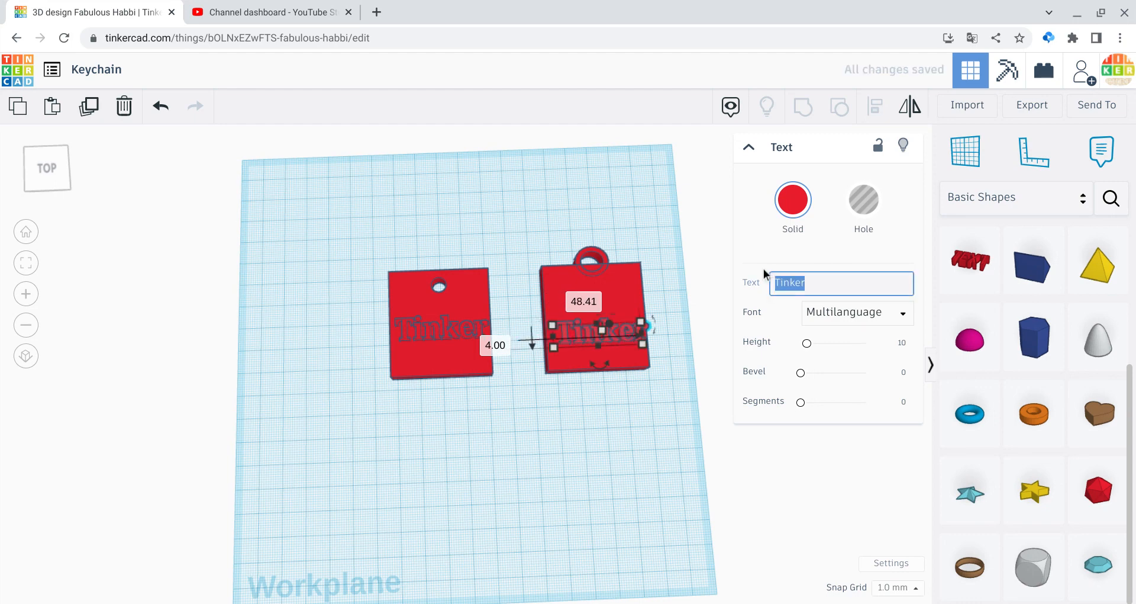
{"action": "key", "text": "BackSpace"}
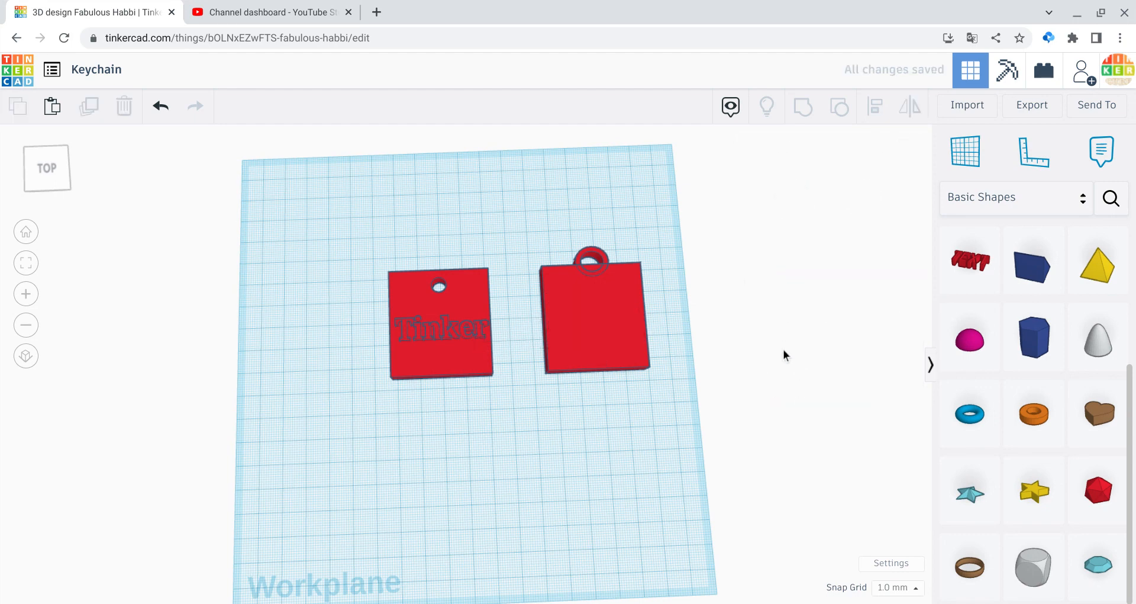
{"action": "left_click", "coordinate": [167, 110]}
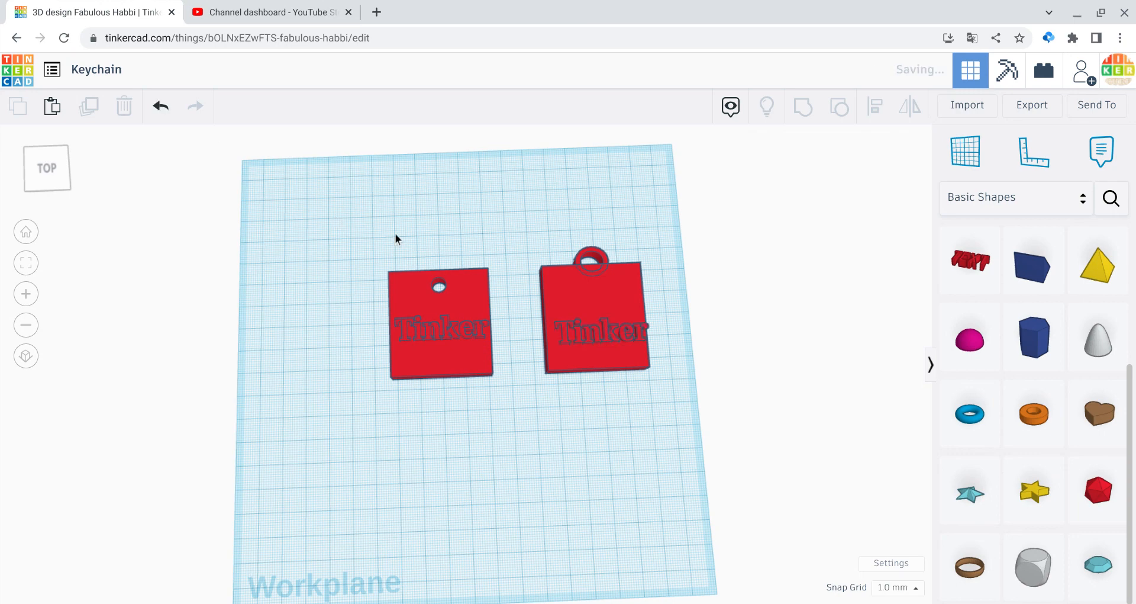
Step: Change the text copy on the second plate to "Cube" and centre it on the plate
{"action": "left_click", "coordinate": [586, 334]}
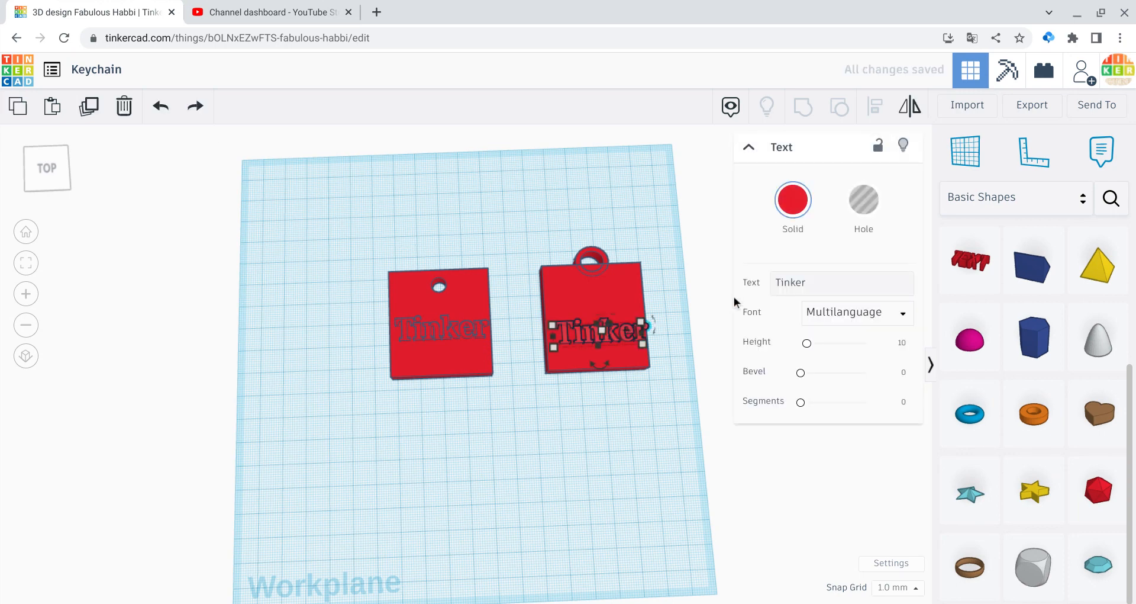
{"action": "left_click", "coordinate": [816, 290]}
{"action": "key", "text": "BackSpace"}
{"action": "key", "text": "BackSpace"}
{"action": "key", "text": "BackSpace"}
{"action": "key", "text": "BackSpace"}
{"action": "key", "text": "BackSpace"}
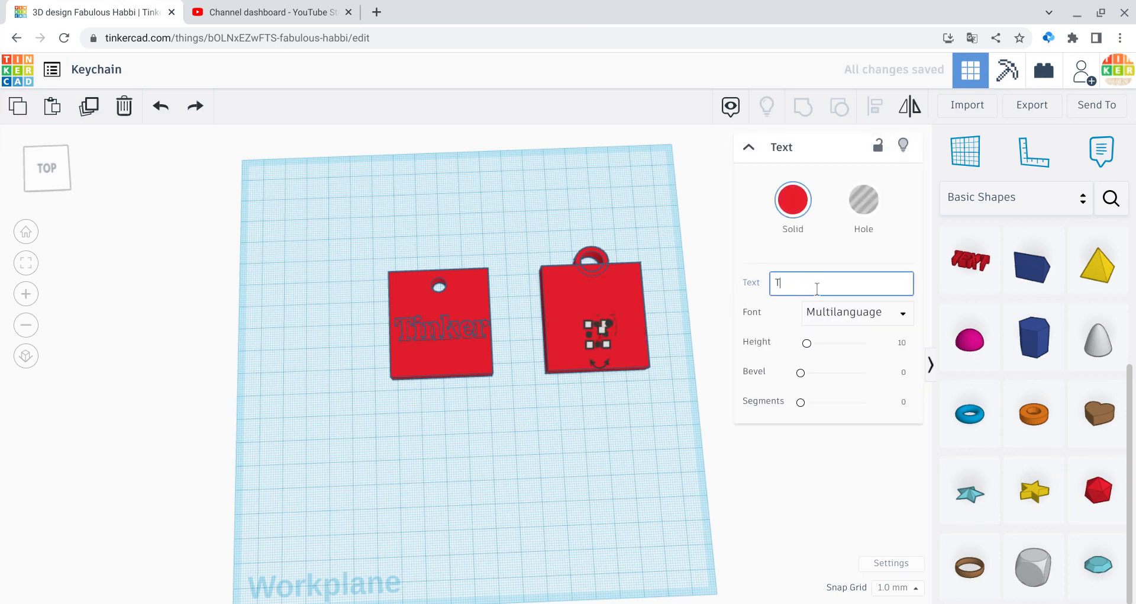
{"action": "type", "text": "Cube"}
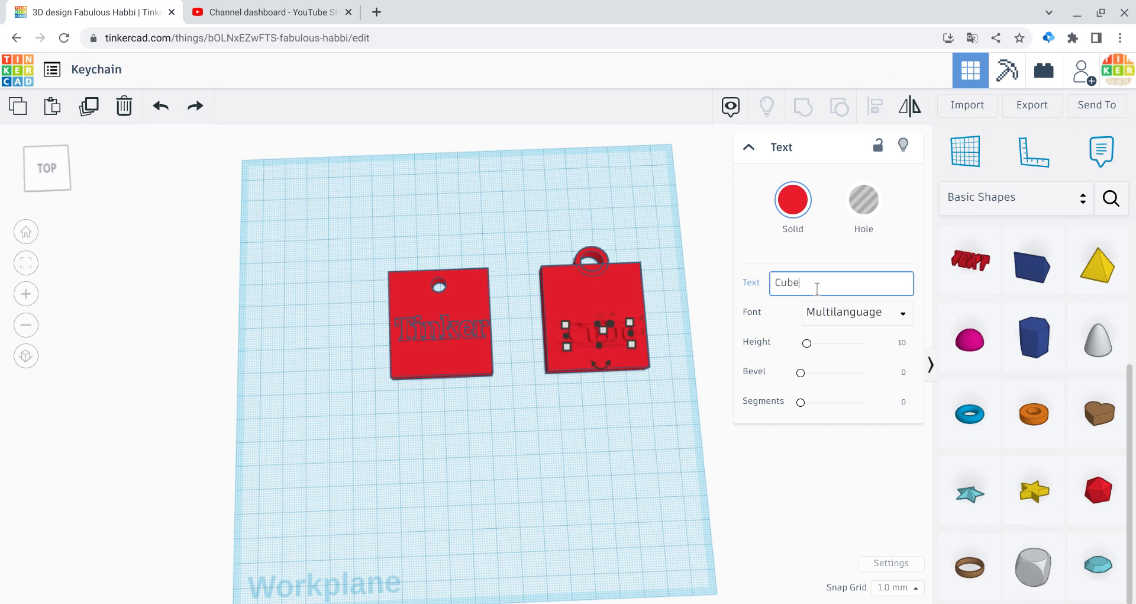
{"action": "left_click", "coordinate": [506, 262]}
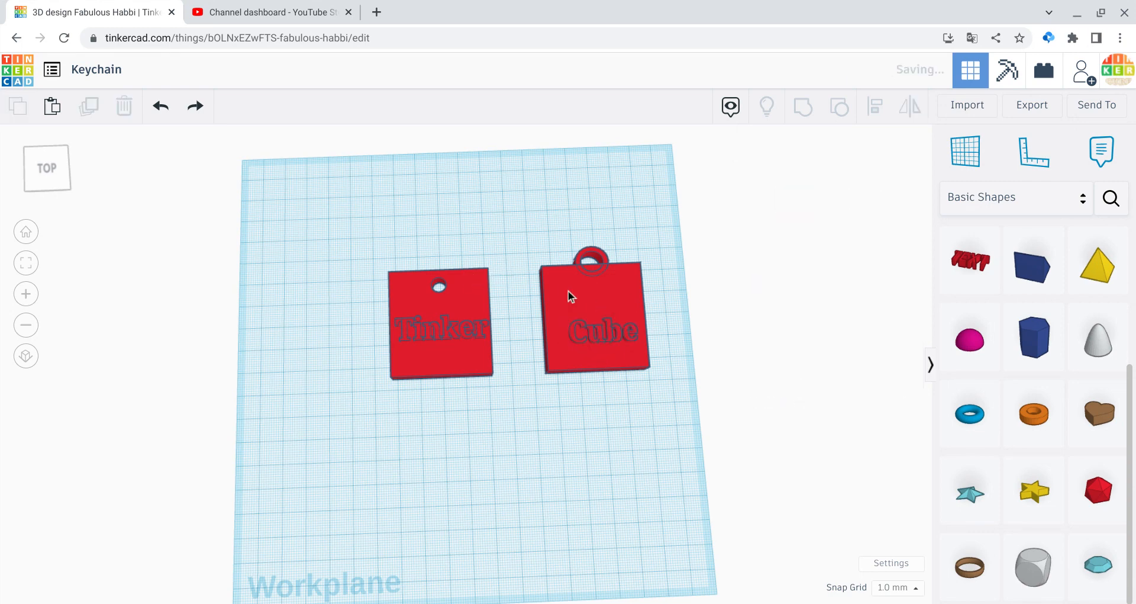
{"action": "mouse_move", "coordinate": [612, 337]}
{"action": "left_mouse_down"}
{"action": "mouse_move", "coordinate": [604, 326]}
{"action": "mouse_move", "coordinate": [608, 335]}
{"action": "left_mouse_up"}
{"action": "left_click", "coordinate": [512, 247]}
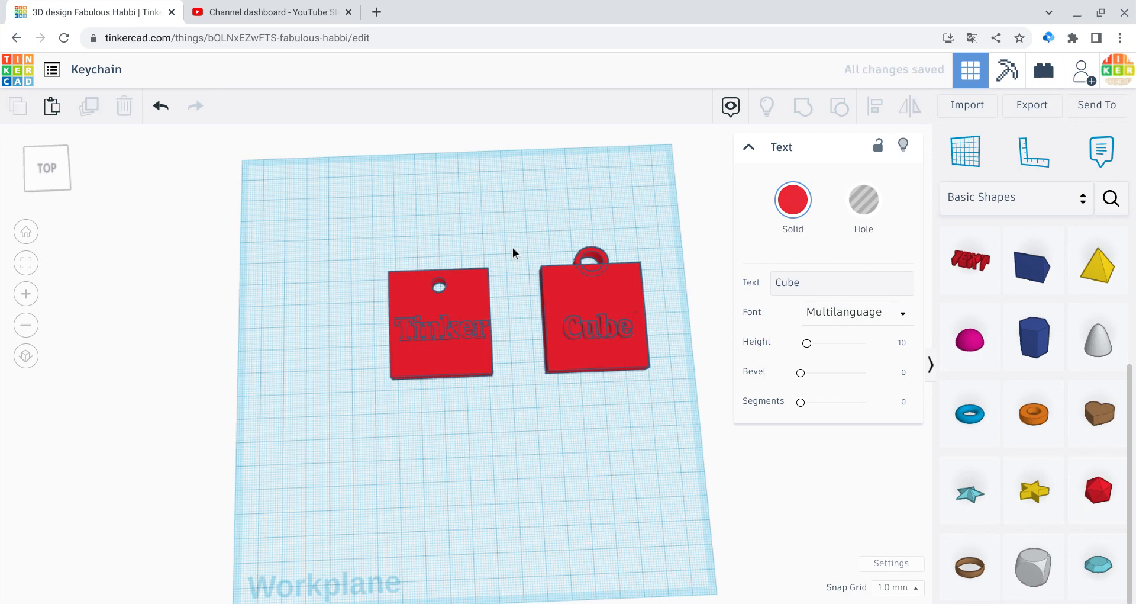
Step: Group the second plate with its loop and "Cube" text, and group the first plate with its "Tinker" text
{"action": "left_click", "coordinate": [479, 282]}
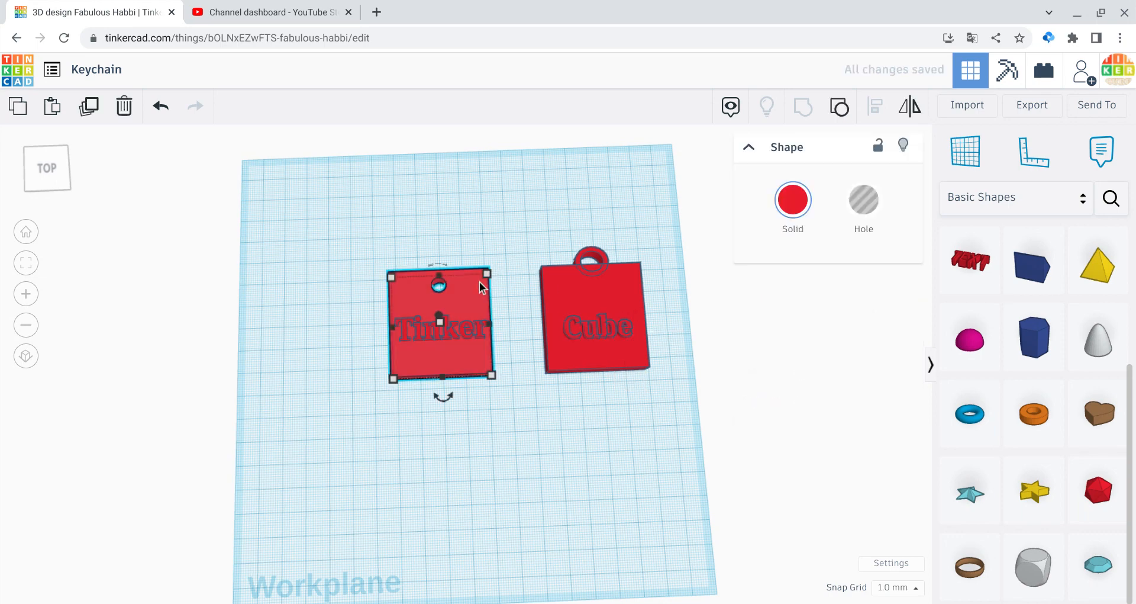
{"action": "left_click_drag", "start_coordinate": [524, 224], "coordinate": [696, 428]}
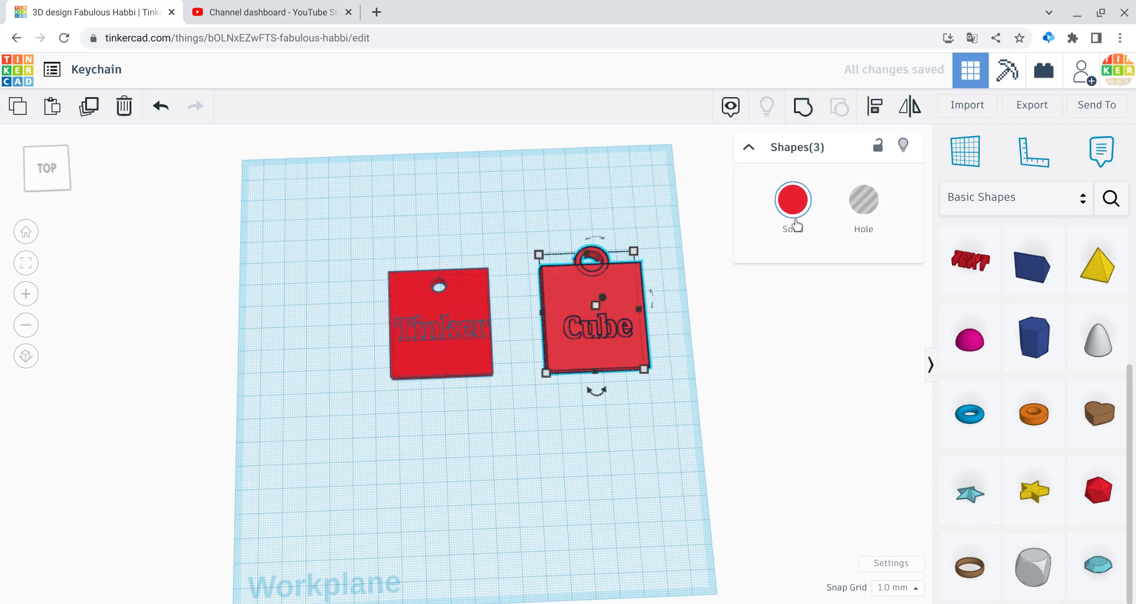
{"action": "left_click", "coordinate": [802, 107]}
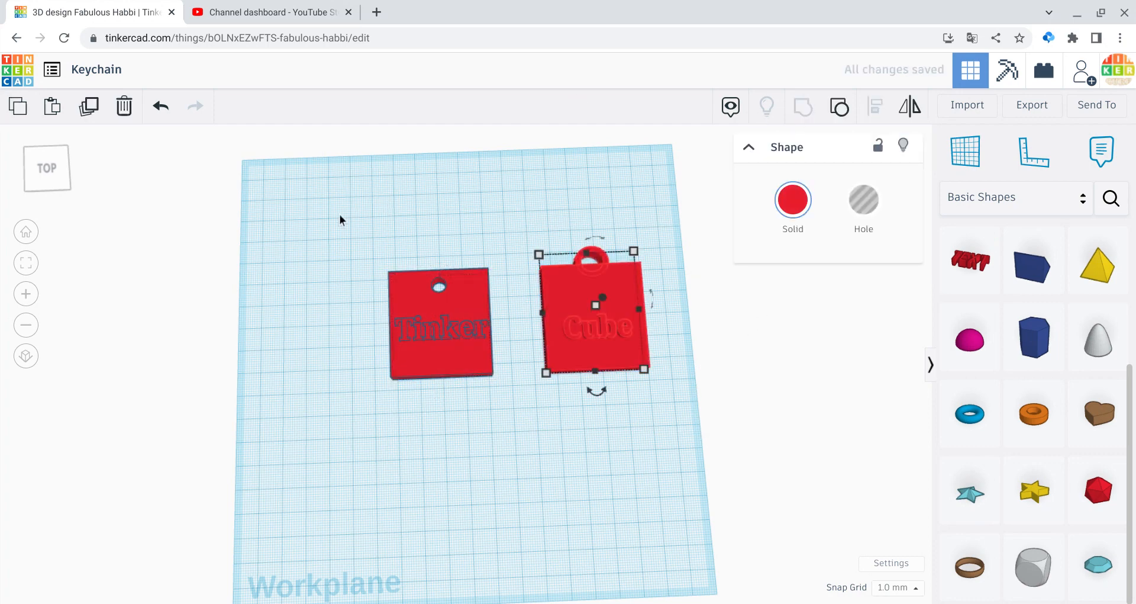
{"action": "left_click_drag", "start_coordinate": [335, 223], "coordinate": [482, 414]}
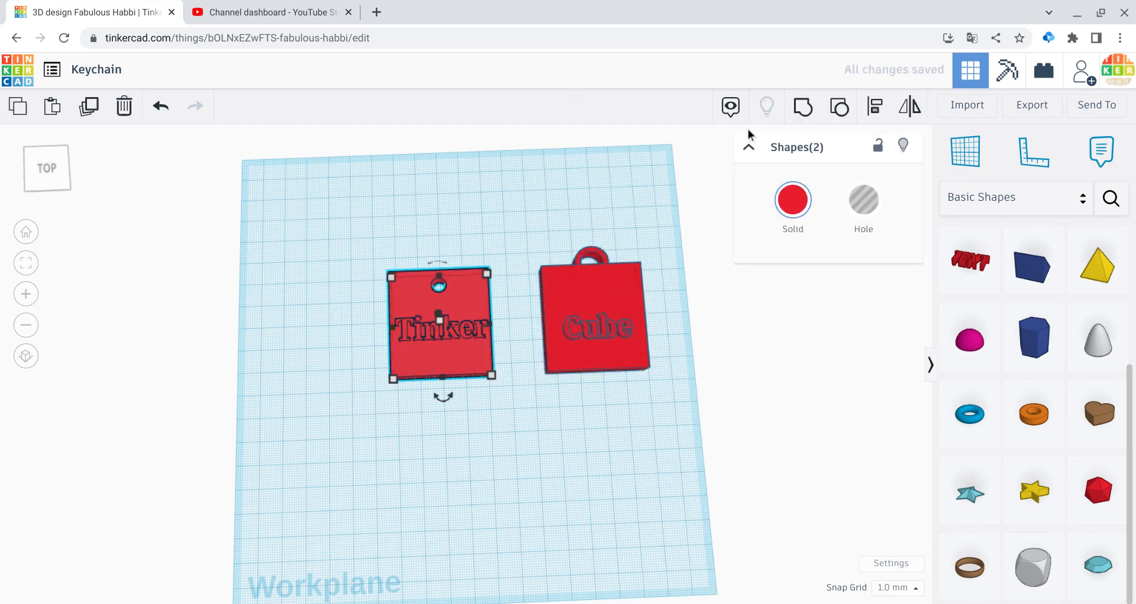
{"action": "left_click", "coordinate": [811, 120]}
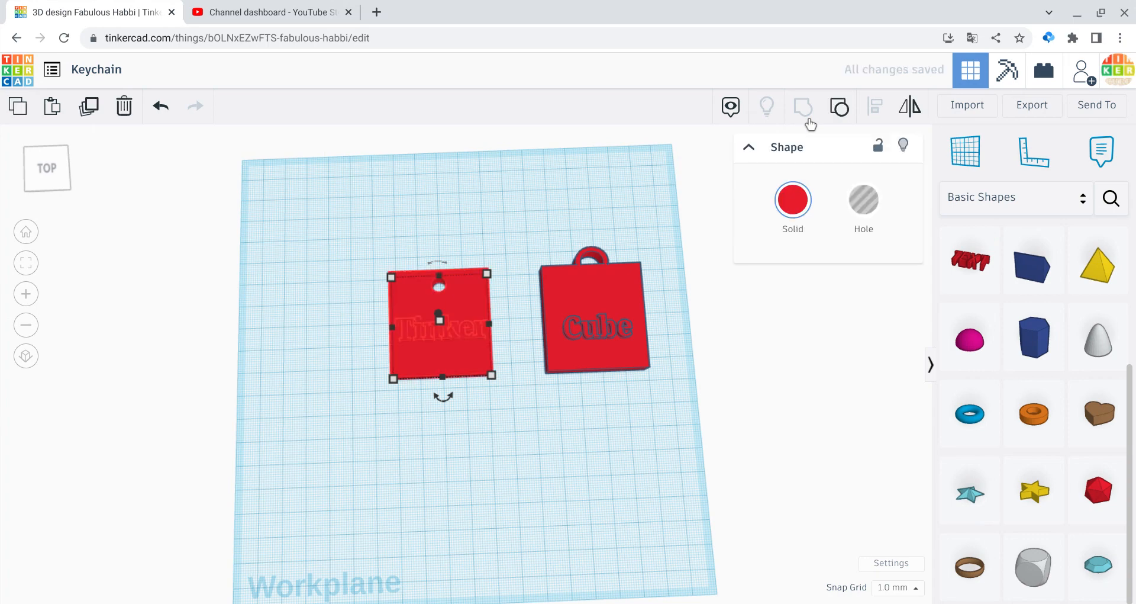
{"action": "left_click", "coordinate": [423, 230]}
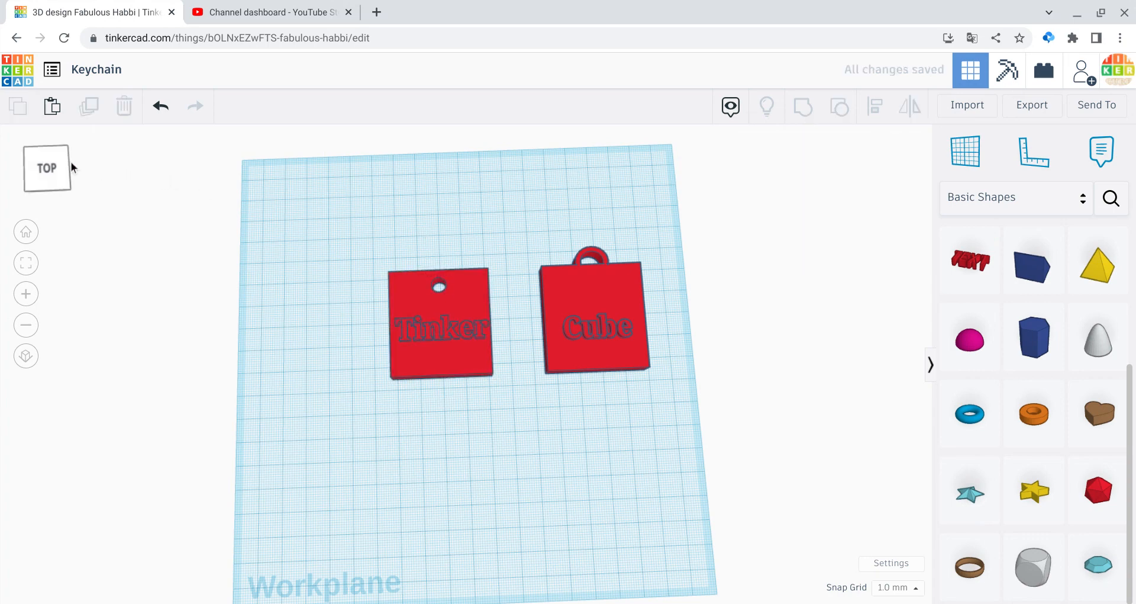
Step: Add a solid cylinder beside the first plate and reshape it into a thin oval about 41 mm long and 23 mm wide
{"action": "mouse_move", "coordinate": [27, 167]}
{"action": "left_mouse_down"}
{"action": "mouse_move", "coordinate": [8, 145]}
{"action": "mouse_move", "coordinate": [32, 177]}
{"action": "left_mouse_up"}
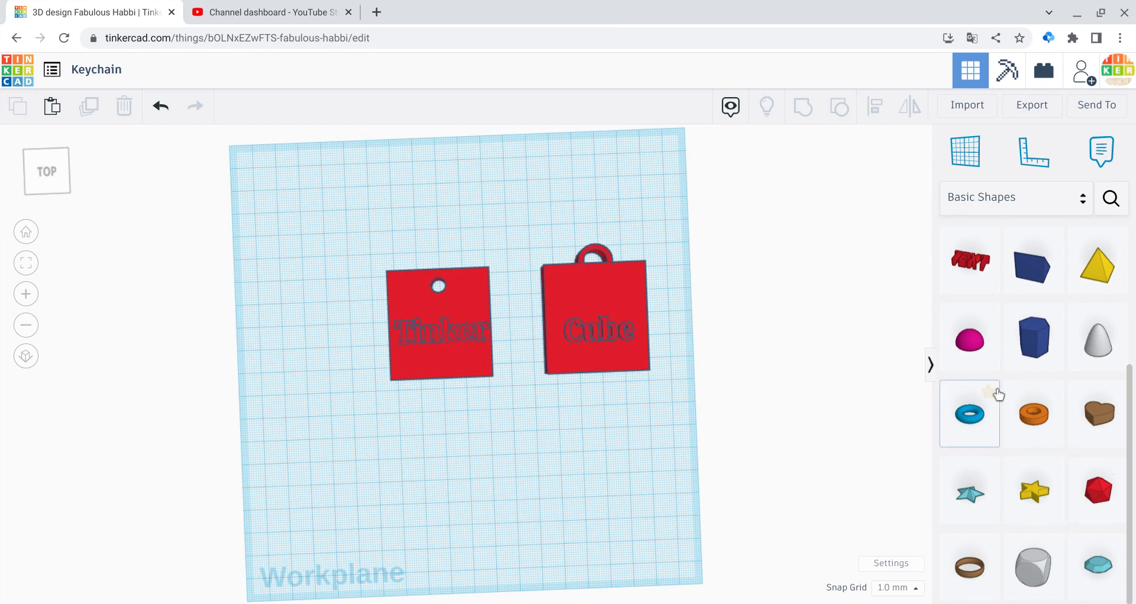
{"action": "scroll", "coordinate": [998, 394], "scroll_direction": "up", "scroll_amount": 4}
{"action": "left_click_drag", "start_coordinate": [971, 334], "coordinate": [306, 370]}
{"action": "left_click", "coordinate": [44, 167]}
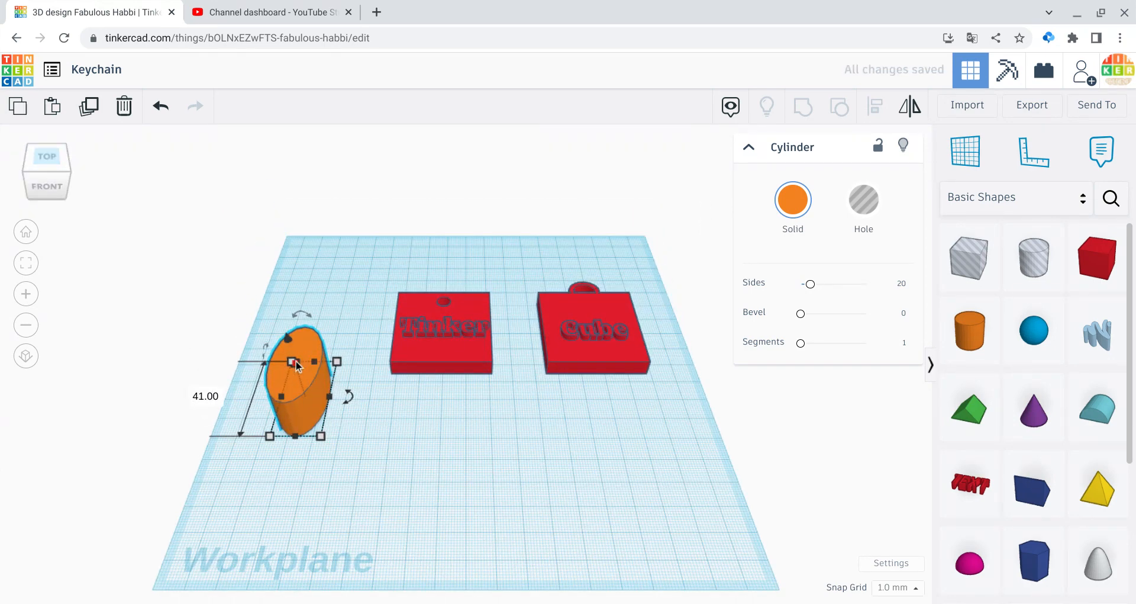
{"action": "left_click_drag", "start_coordinate": [296, 362], "coordinate": [337, 396]}
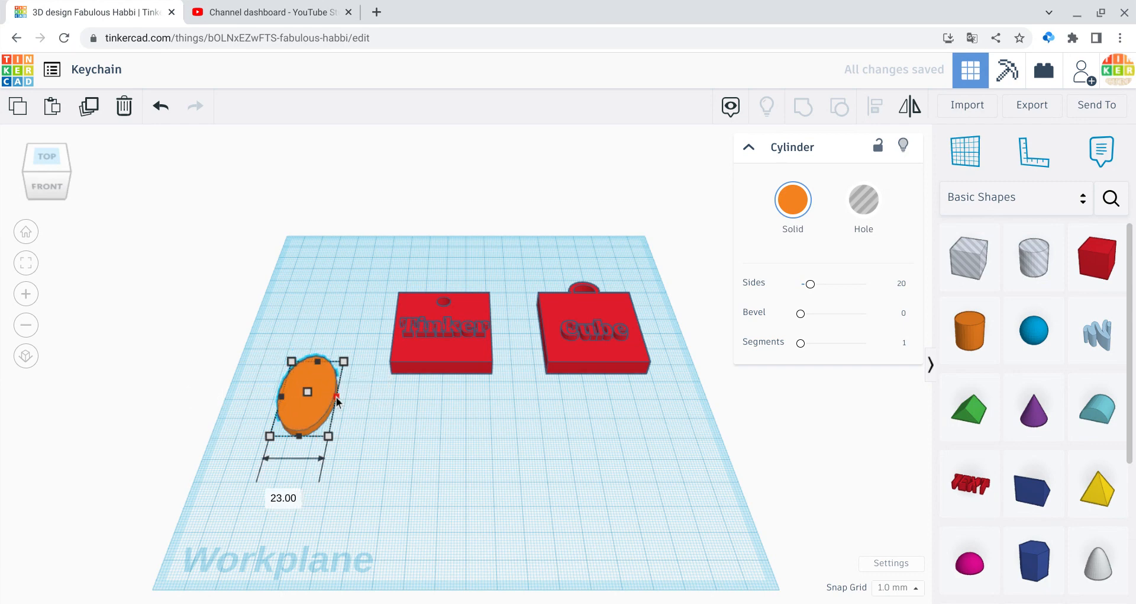
{"action": "left_click", "coordinate": [290, 325]}
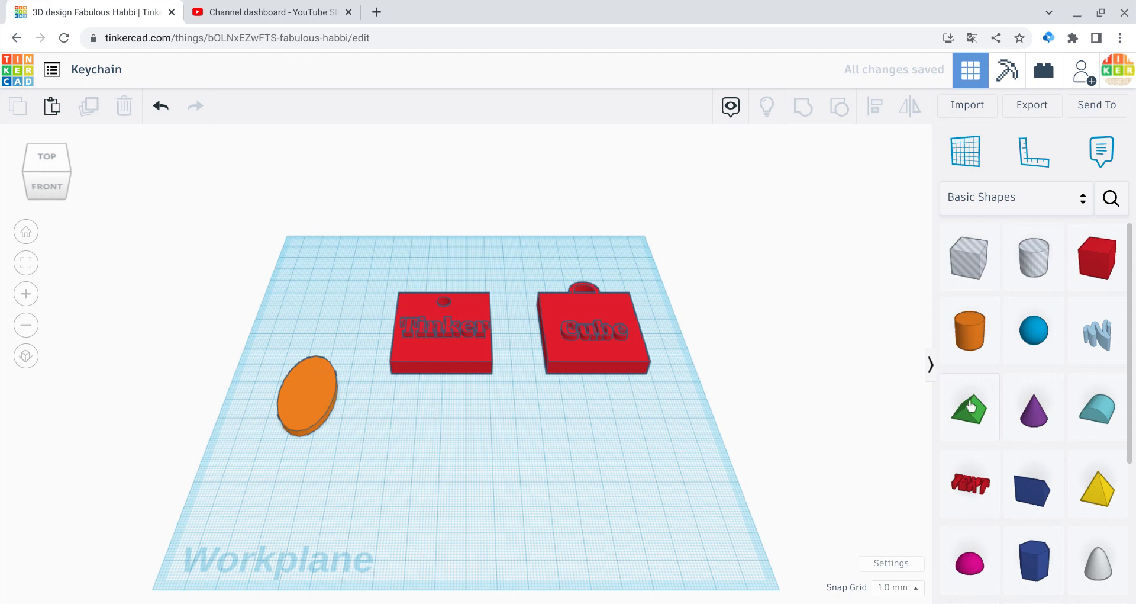
Step: Place a small cylinder hole at the upper end of the oval and group both shapes to cut a keyring hole
{"action": "left_click_drag", "start_coordinate": [1024, 284], "coordinate": [314, 349]}
{"action": "left_click", "coordinate": [382, 470]}
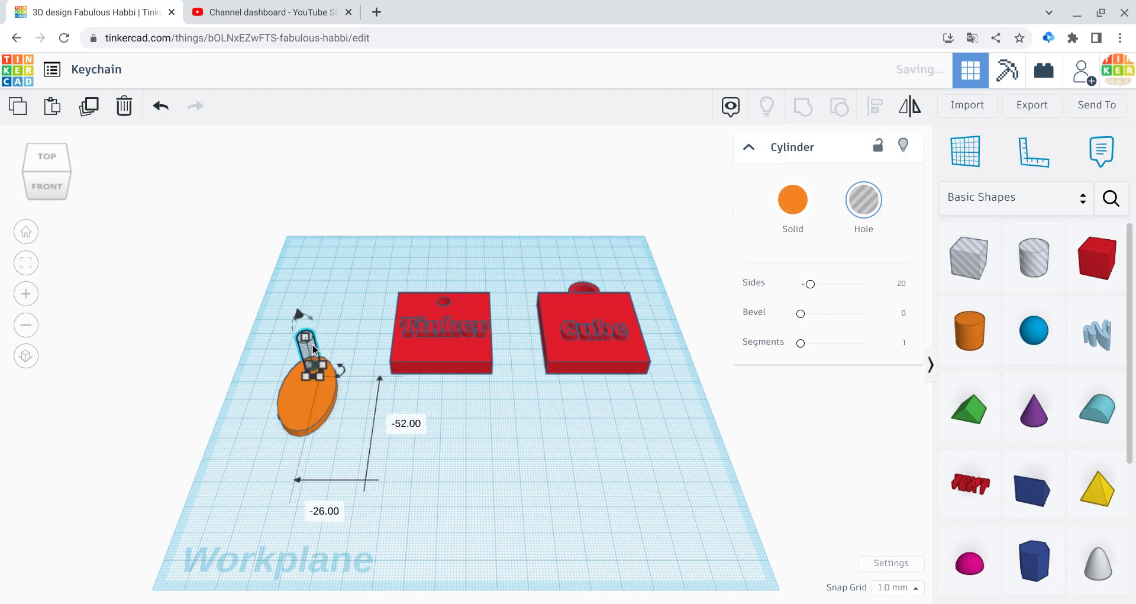
{"action": "left_click_drag", "start_coordinate": [249, 325], "coordinate": [384, 539]}
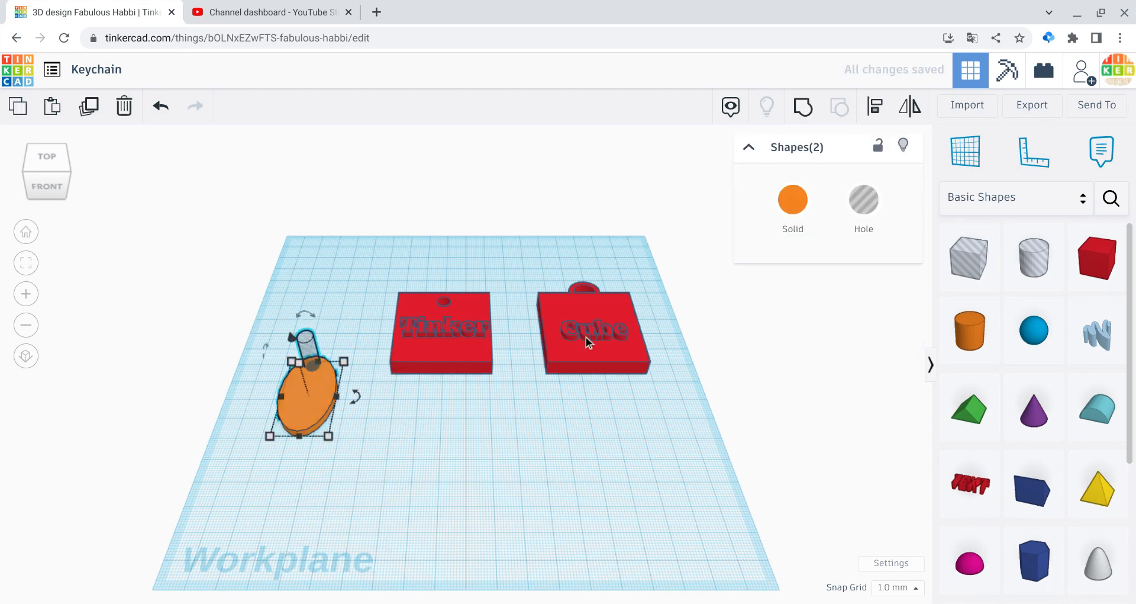
{"action": "left_click", "coordinate": [801, 124]}
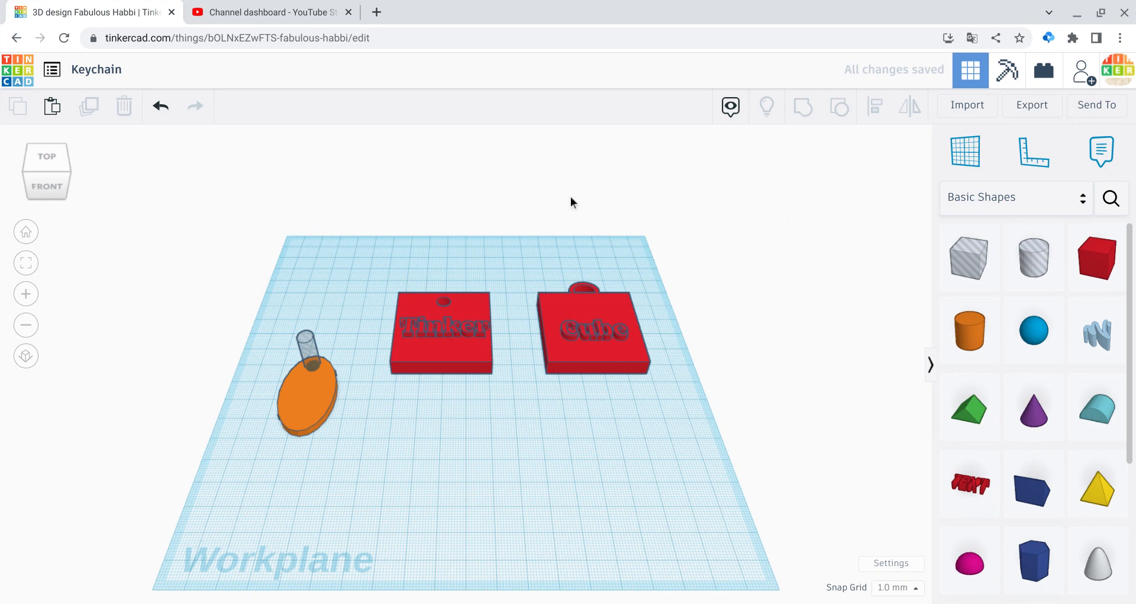
{"action": "left_click_drag", "start_coordinate": [264, 259], "coordinate": [380, 475]}
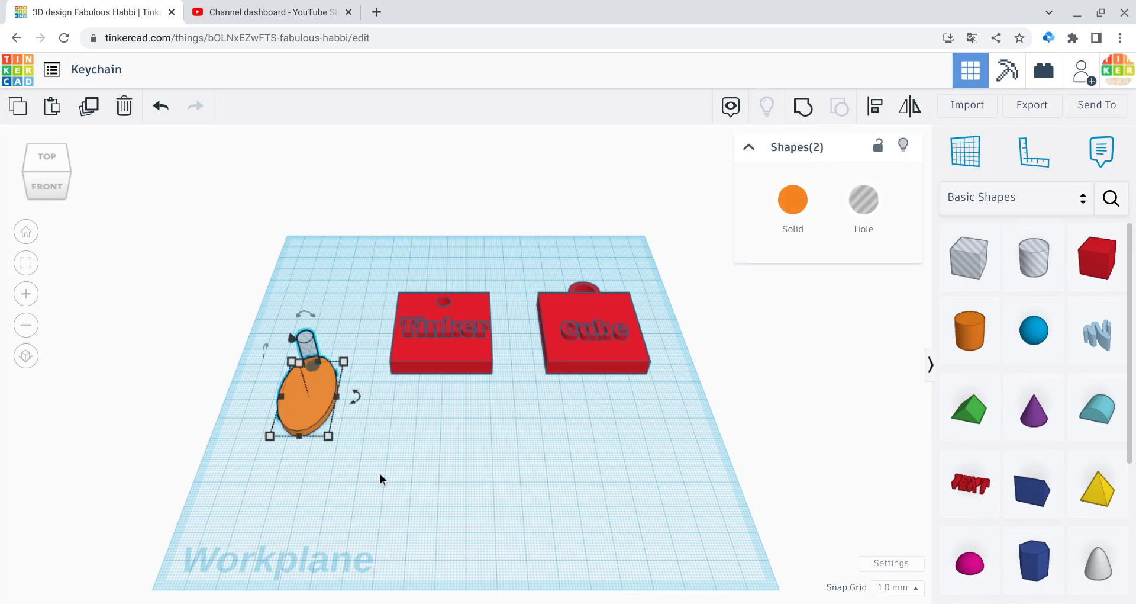
{"action": "left_click", "coordinate": [812, 109]}
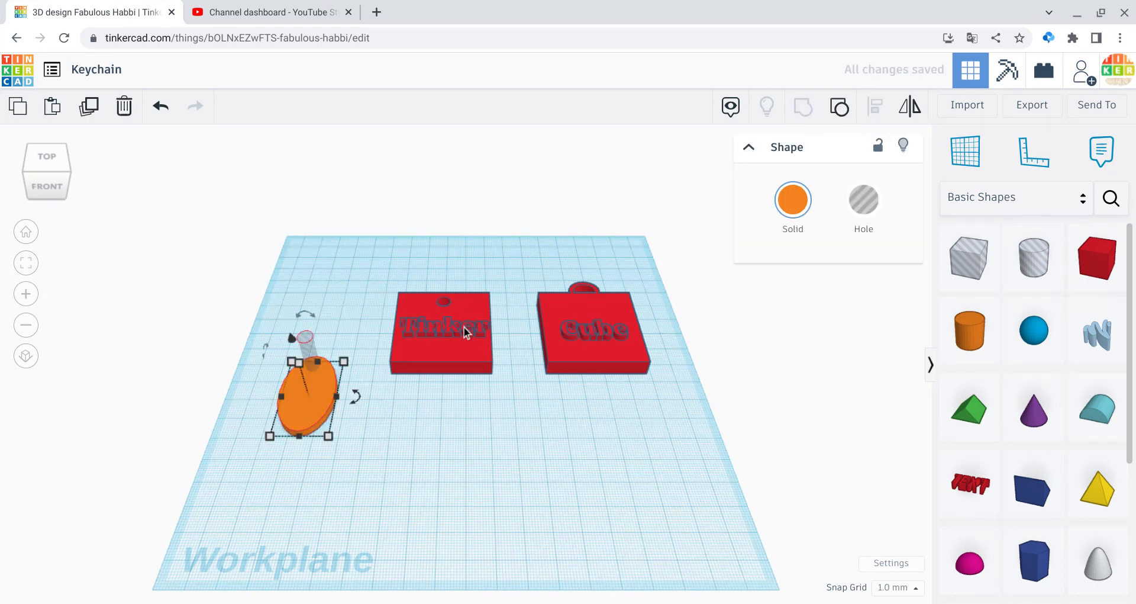
{"action": "left_click", "coordinate": [360, 251]}
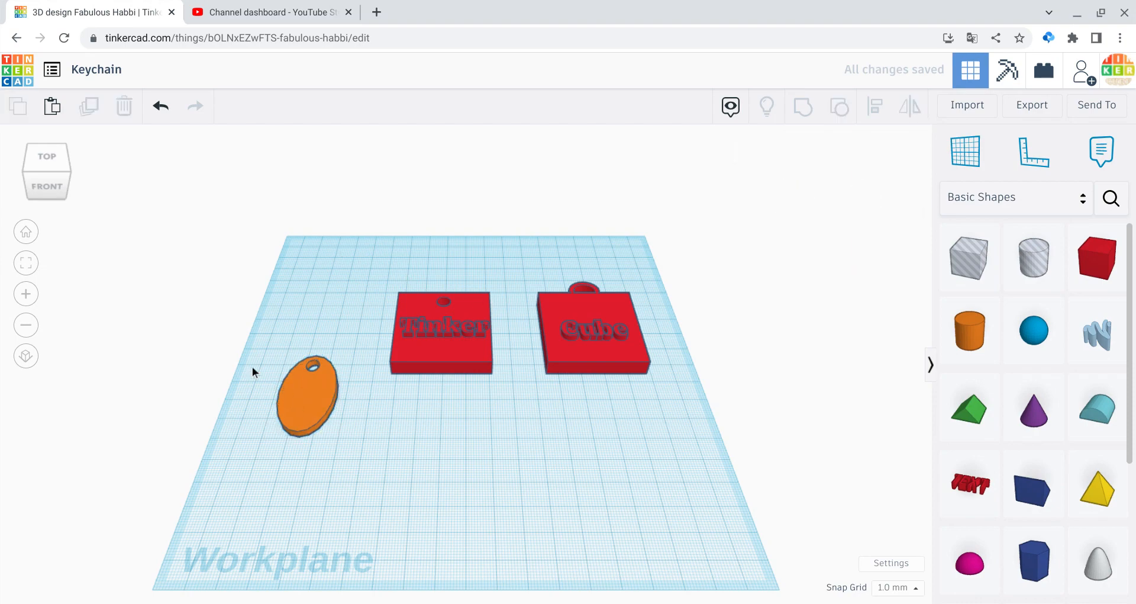
{"action": "left_click", "coordinate": [63, 189]}
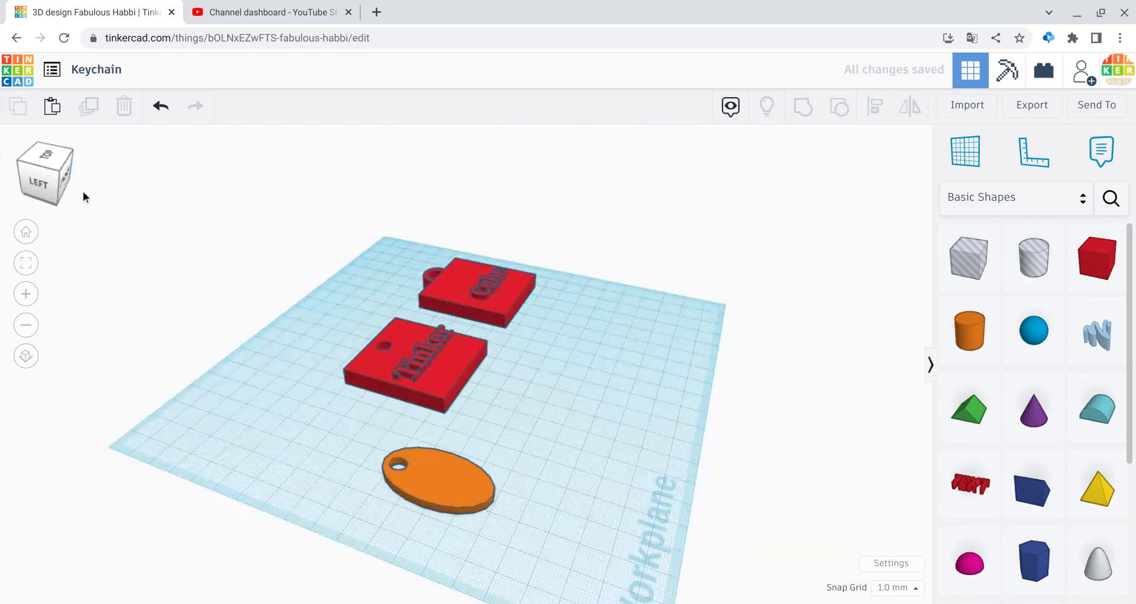
{"action": "left_click", "coordinate": [73, 198]}
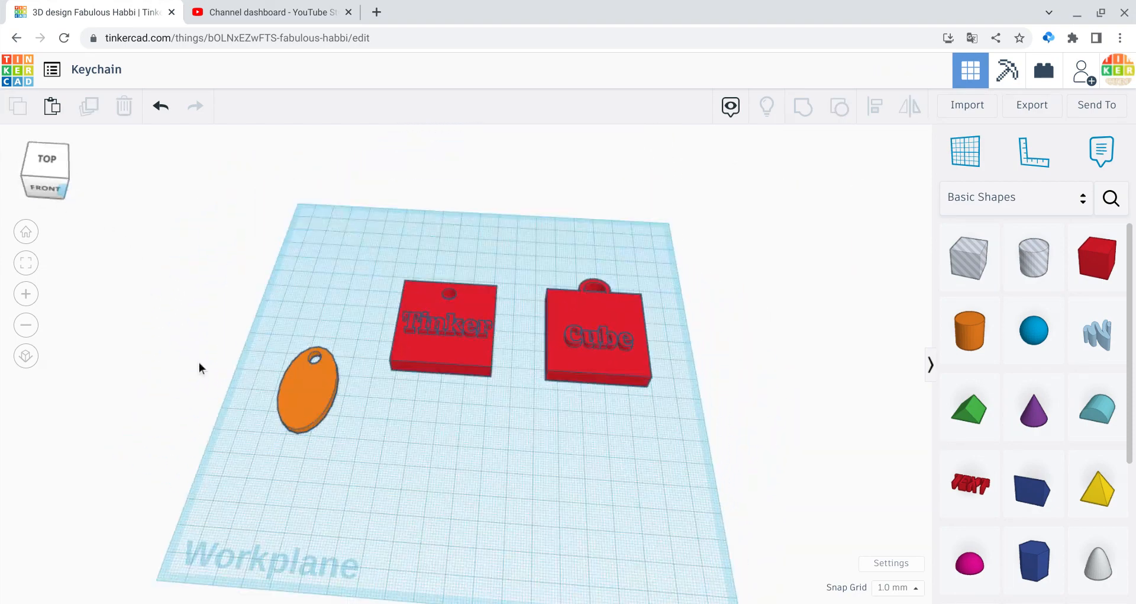
{"action": "left_click", "coordinate": [316, 412]}
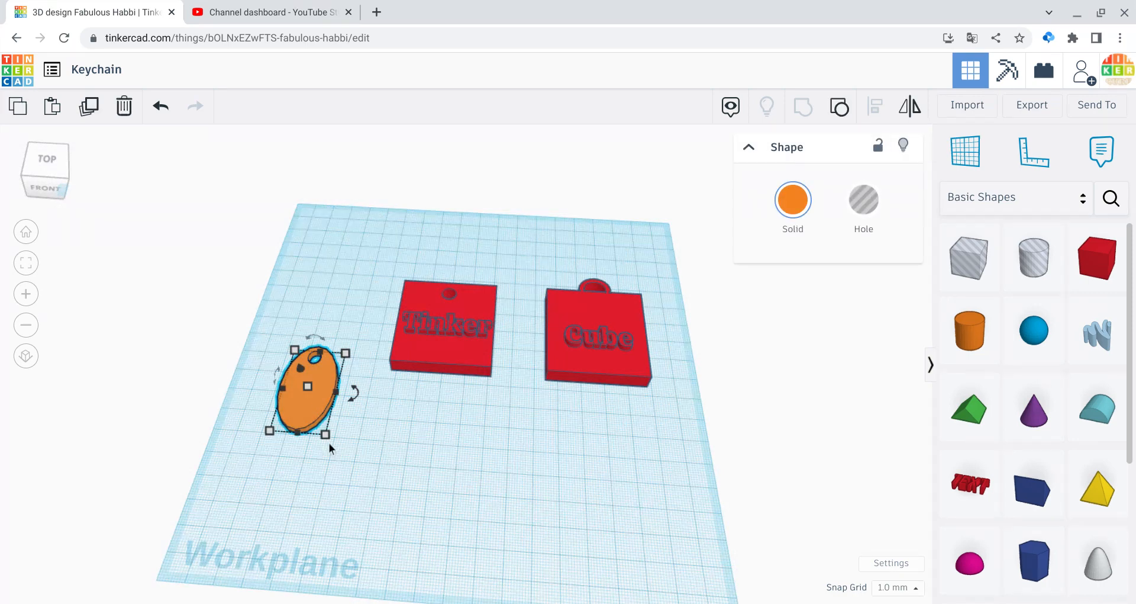
{"action": "left_click", "coordinate": [457, 498]}
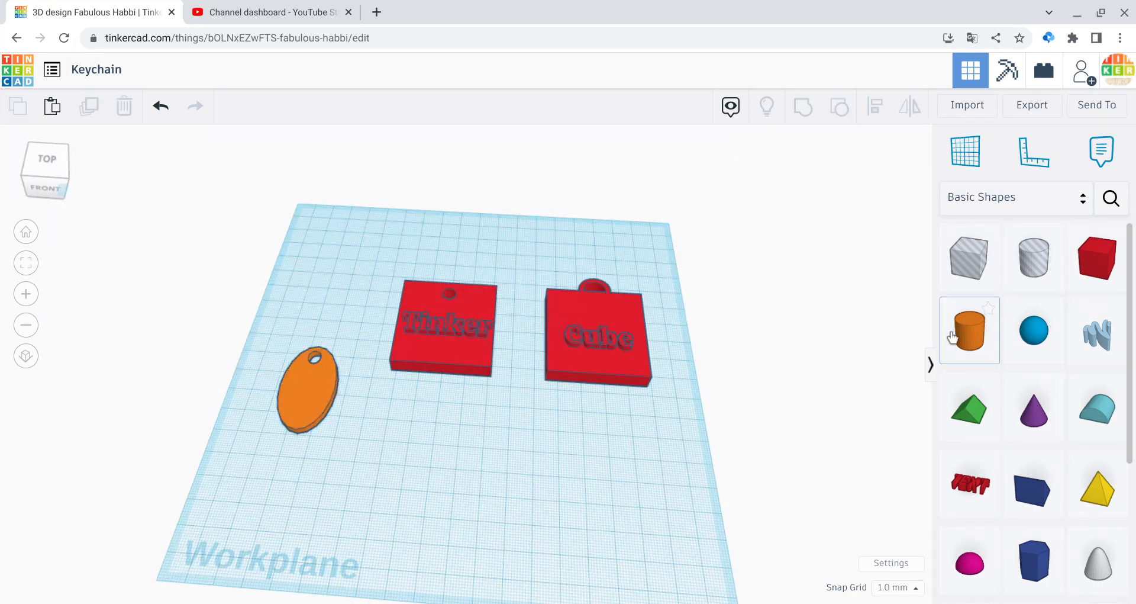
Step: Add a second solid cylinder in front of the first plate and reshape it into another thin oval
{"action": "left_click", "coordinate": [409, 450]}
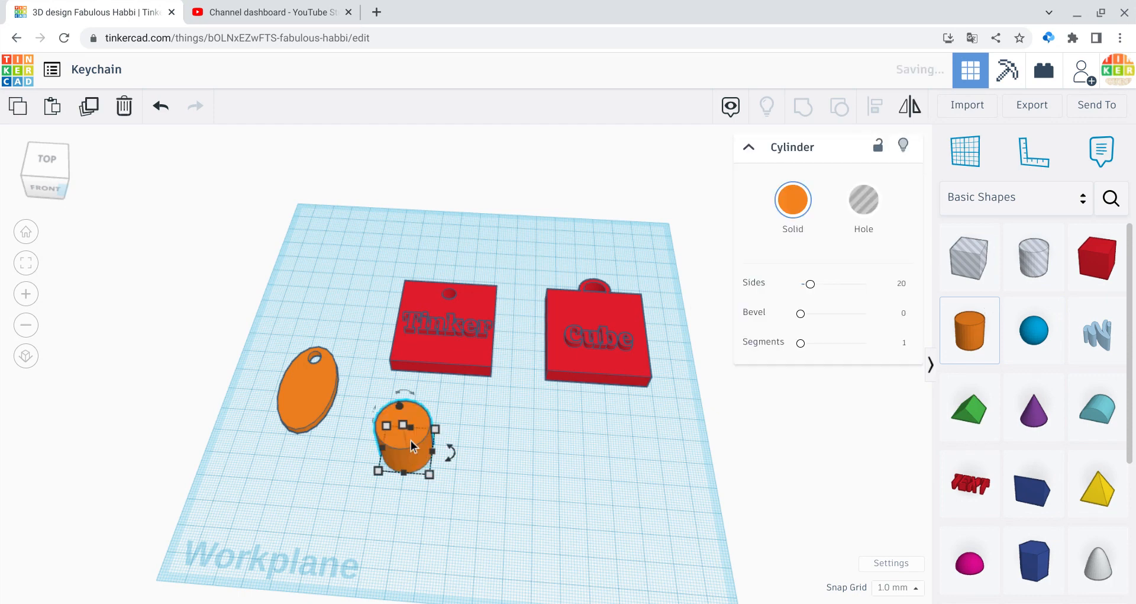
{"action": "left_click_drag", "start_coordinate": [407, 435], "coordinate": [415, 516]}
{"action": "left_click", "coordinate": [607, 530]}
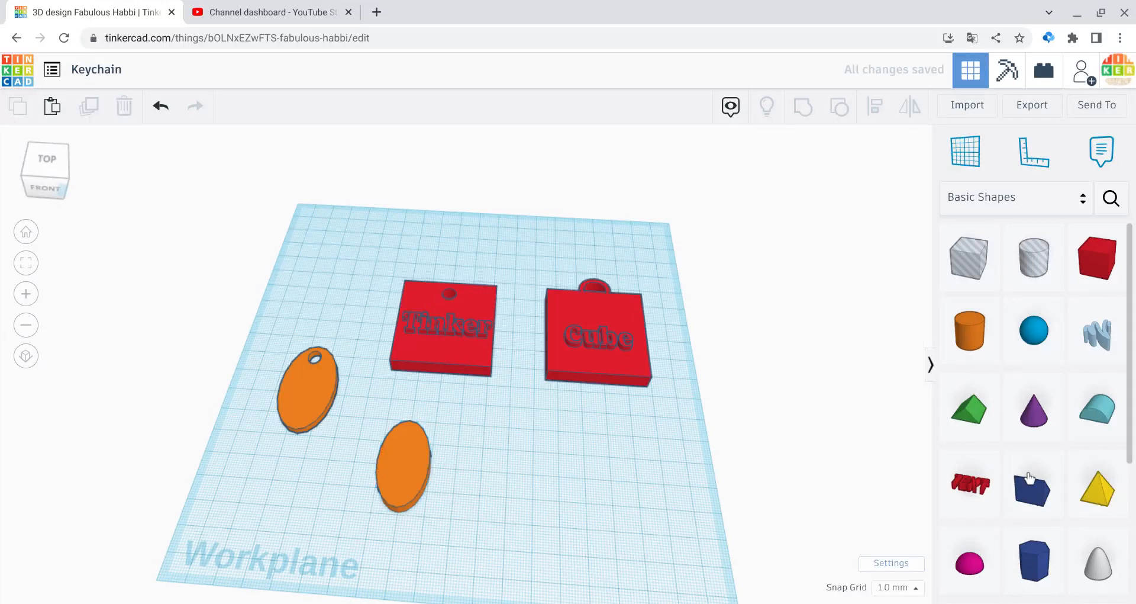
Step: Add a tube at the upper end of the second oval
{"action": "scroll", "coordinate": [1030, 478], "scroll_direction": "down", "scroll_amount": 3}
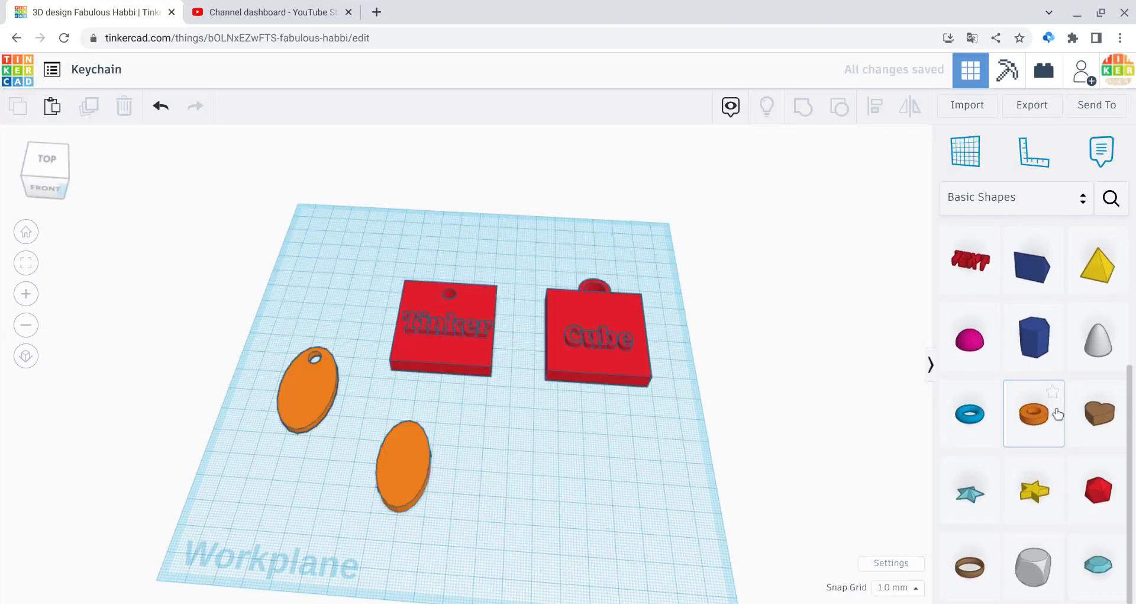
{"action": "left_click", "coordinate": [414, 431]}
{"action": "left_click", "coordinate": [679, 540]}
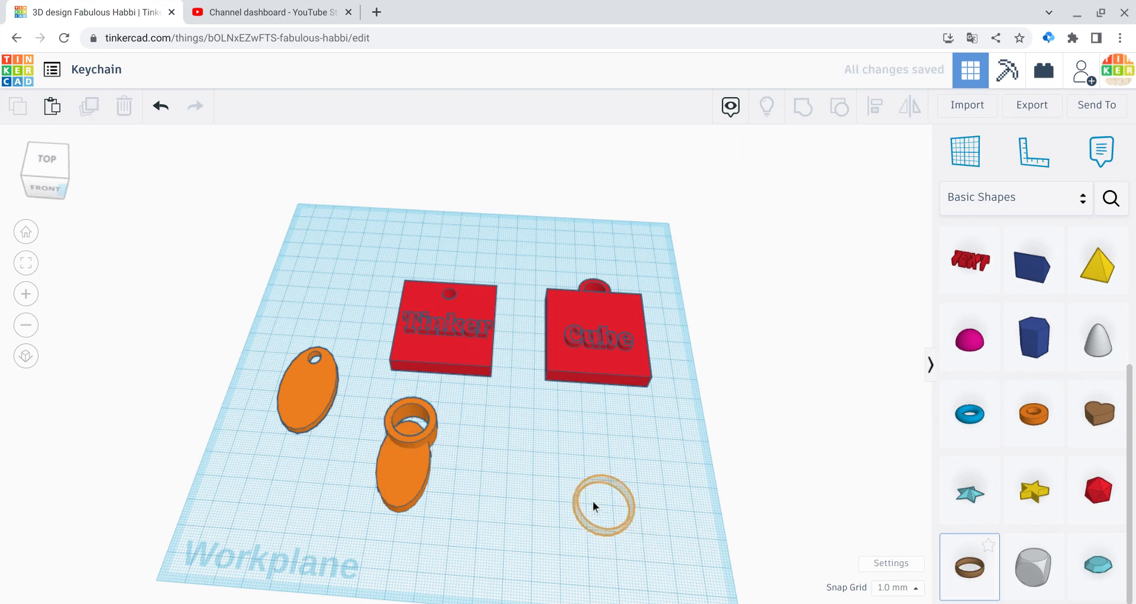
{"action": "left_click", "coordinate": [590, 500]}
{"action": "left_click", "coordinate": [659, 522]}
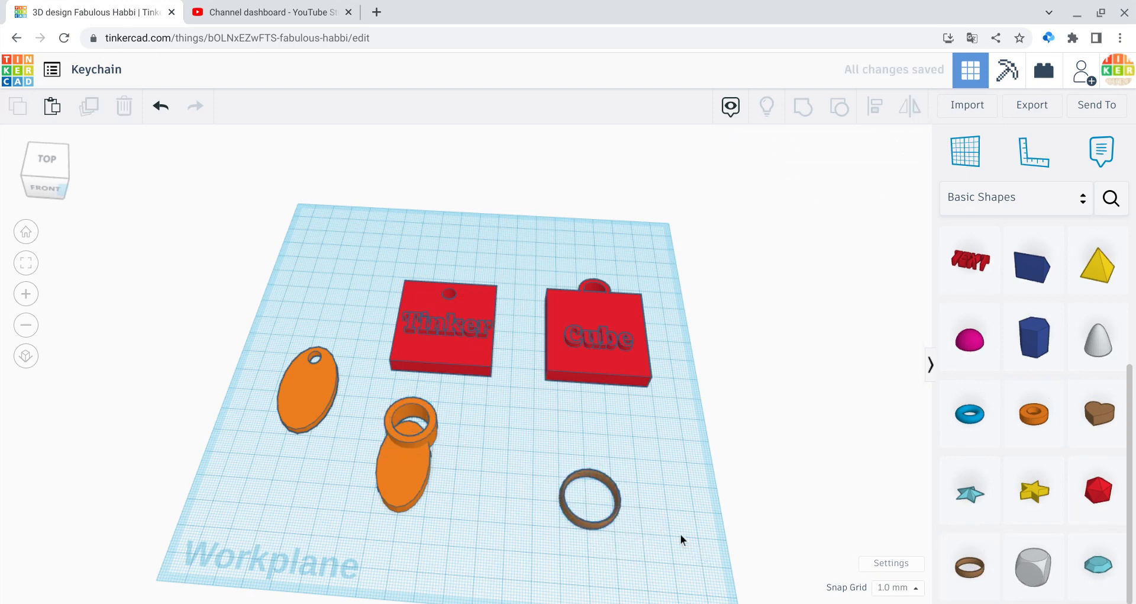
{"action": "left_click", "coordinate": [611, 485]}
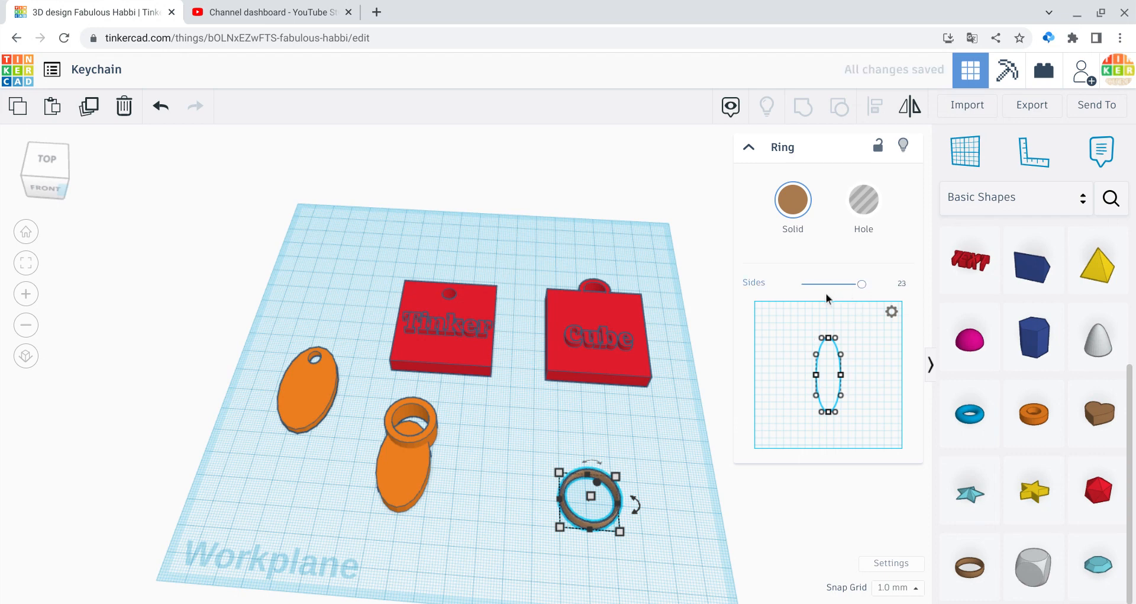
{"action": "mouse_move", "coordinate": [862, 284]}
{"action": "left_mouse_down"}
{"action": "mouse_move", "coordinate": [794, 290]}
{"action": "mouse_move", "coordinate": [882, 287]}
{"action": "left_mouse_up"}
{"action": "key", "text": "Delete"}
{"action": "left_click_drag", "start_coordinate": [1031, 417], "coordinate": [663, 471]}
{"action": "key", "text": "Delete"}
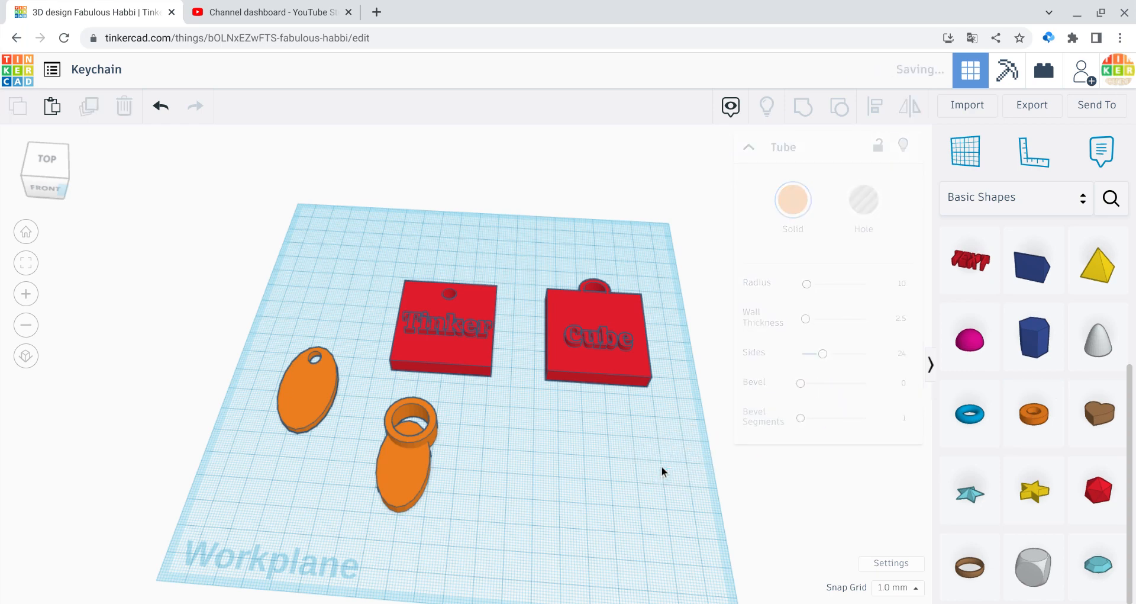
Step: Shrink the tube into a small loop overlapping the second oval's upper edge and group it with the oval
{"action": "left_click", "coordinate": [435, 431]}
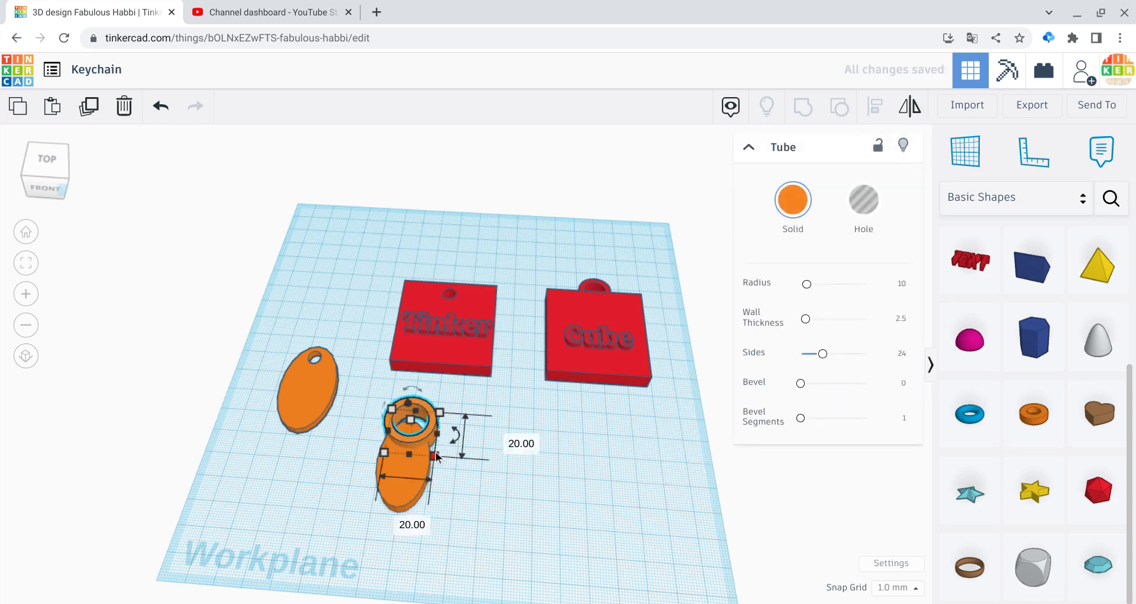
{"action": "left_click_drag", "start_coordinate": [450, 441], "coordinate": [405, 419]}
{"action": "left_click", "coordinate": [476, 490]}
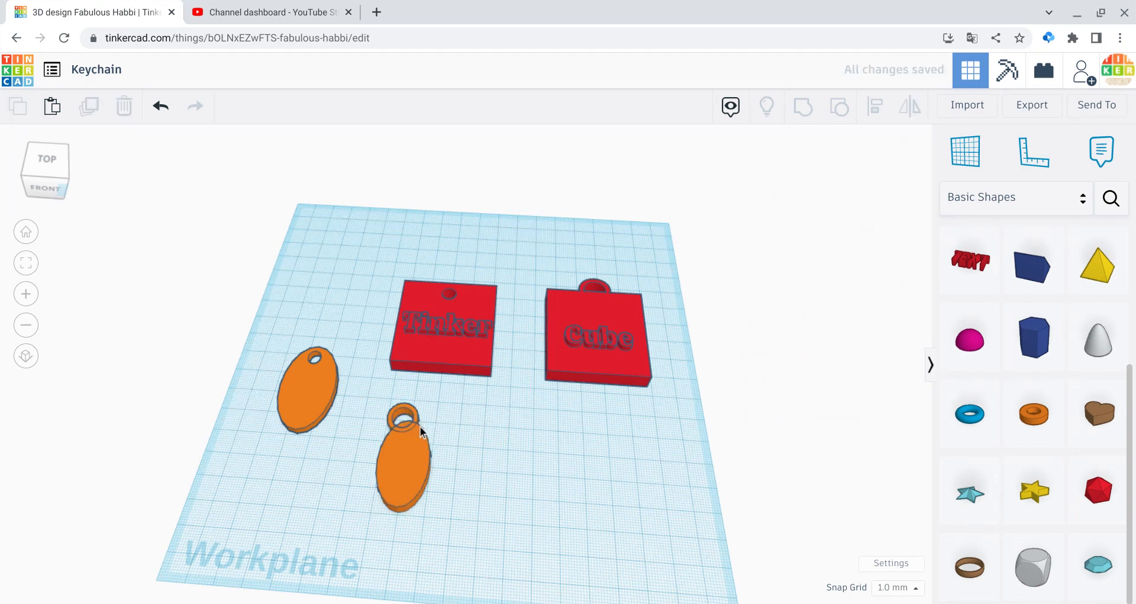
{"action": "left_click", "coordinate": [414, 420]}
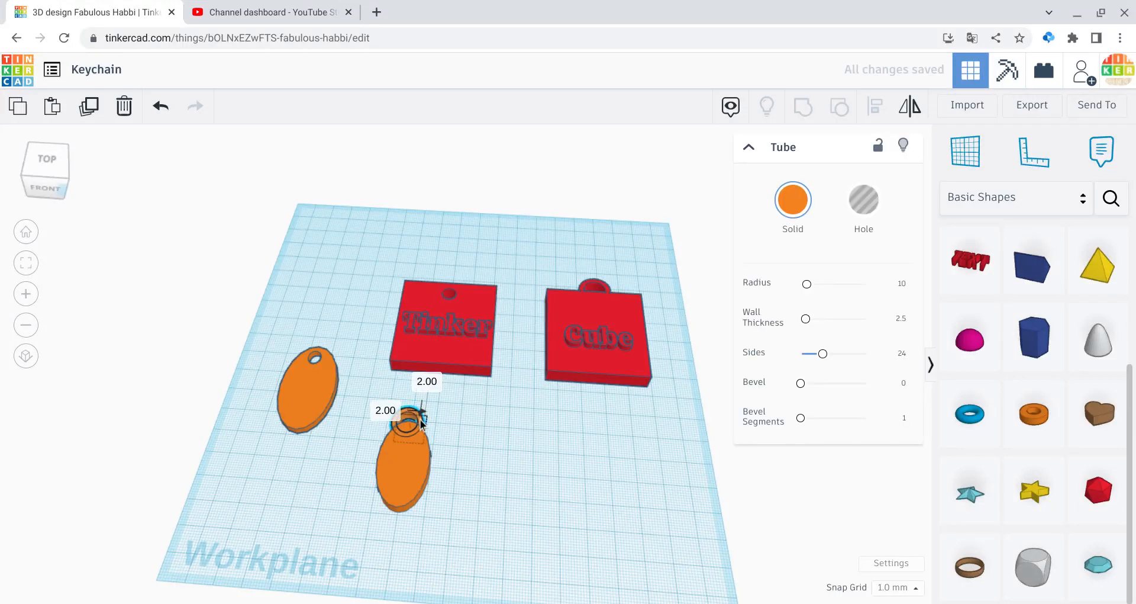
{"action": "left_click_drag", "start_coordinate": [456, 532], "coordinate": [357, 374]}
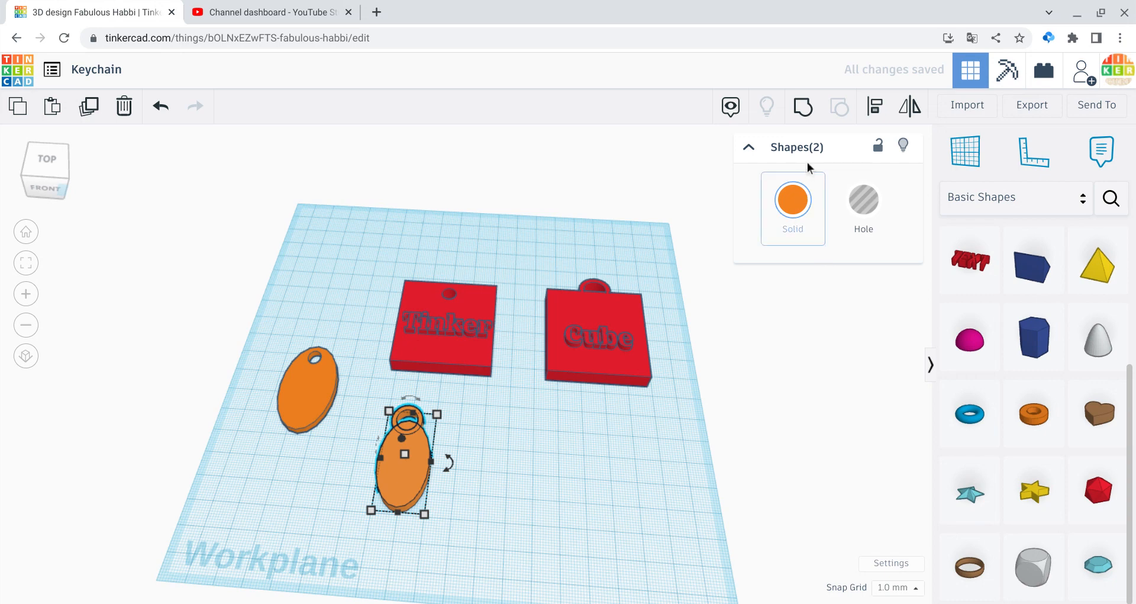
{"action": "left_click", "coordinate": [803, 105]}
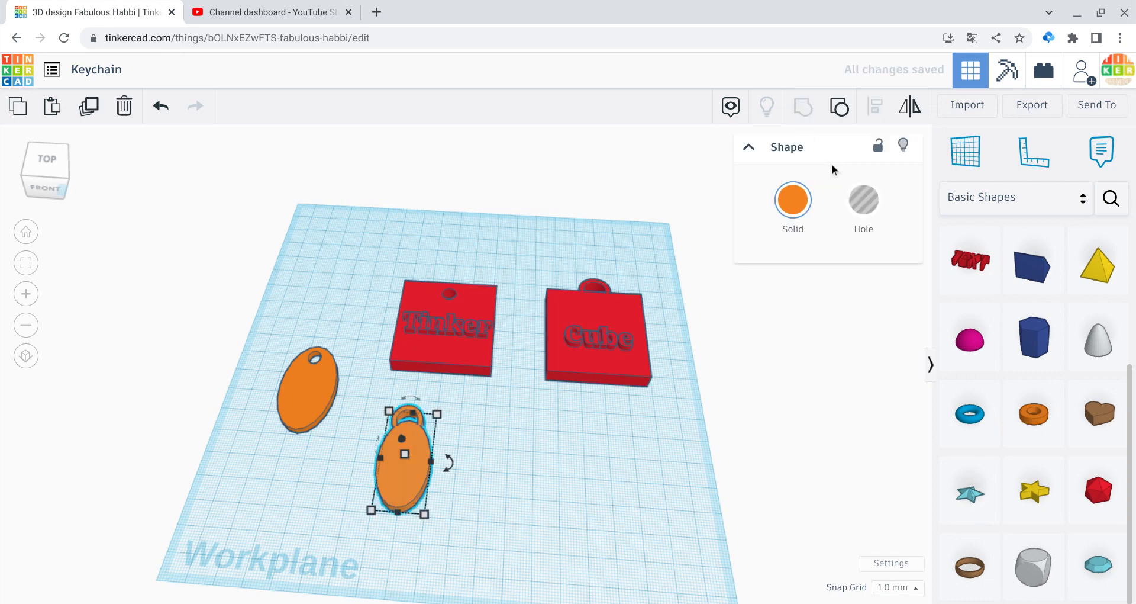
Step: Add a roof shape in front of the "Cube" plate and turn it into a thin triangle lying on the workplane
{"action": "scroll", "coordinate": [1080, 467], "scroll_direction": "up", "scroll_amount": 4}
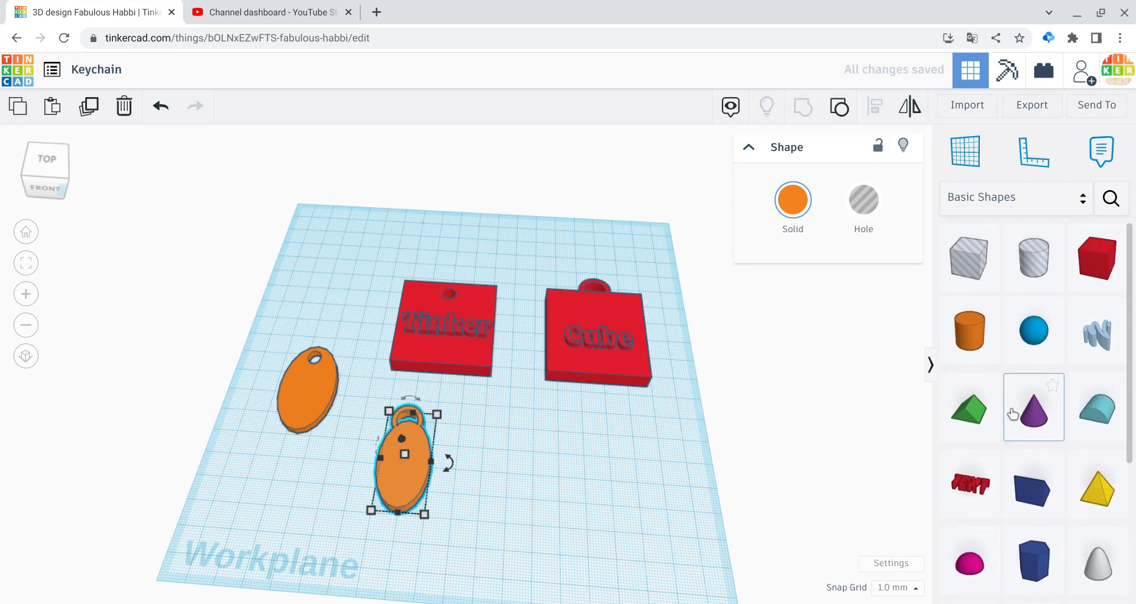
{"action": "left_click", "coordinate": [813, 466]}
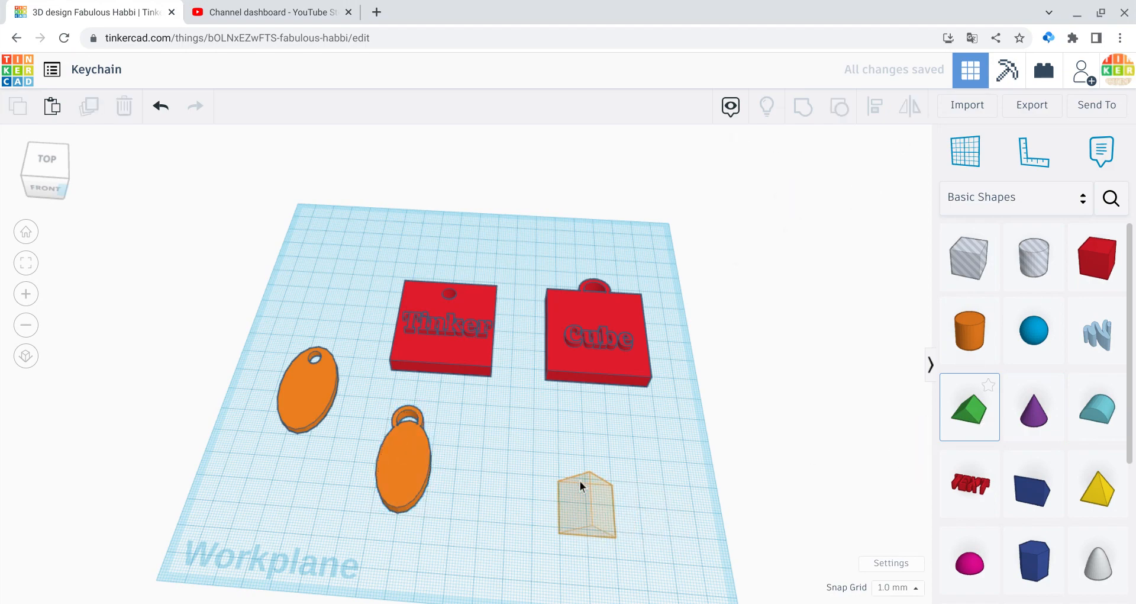
{"action": "left_click", "coordinate": [568, 478]}
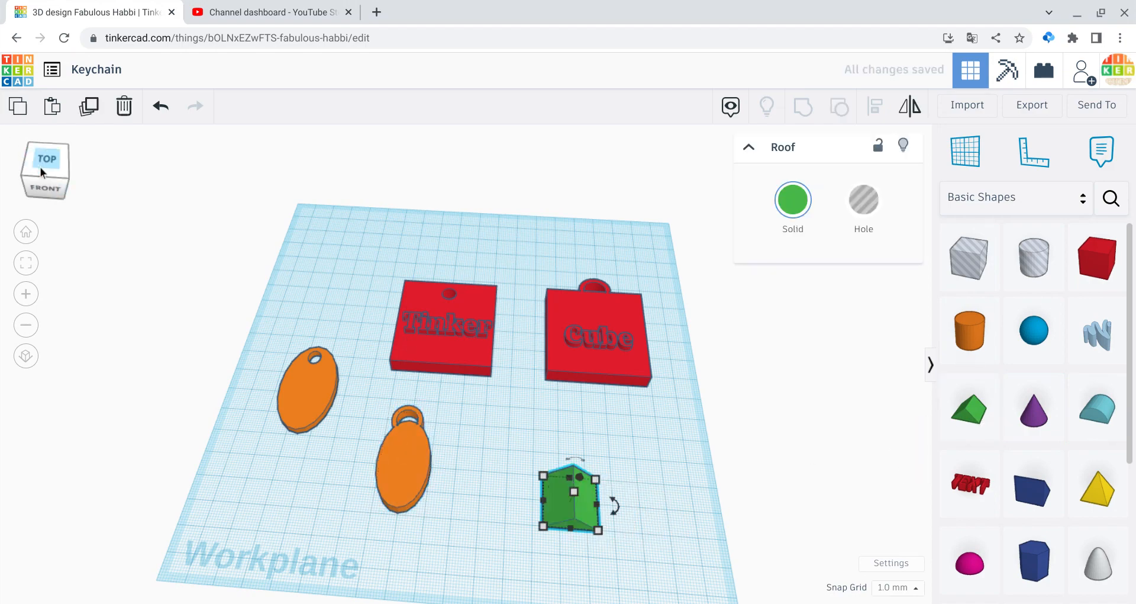
{"action": "left_click_drag", "start_coordinate": [44, 172], "coordinate": [57, 164]}
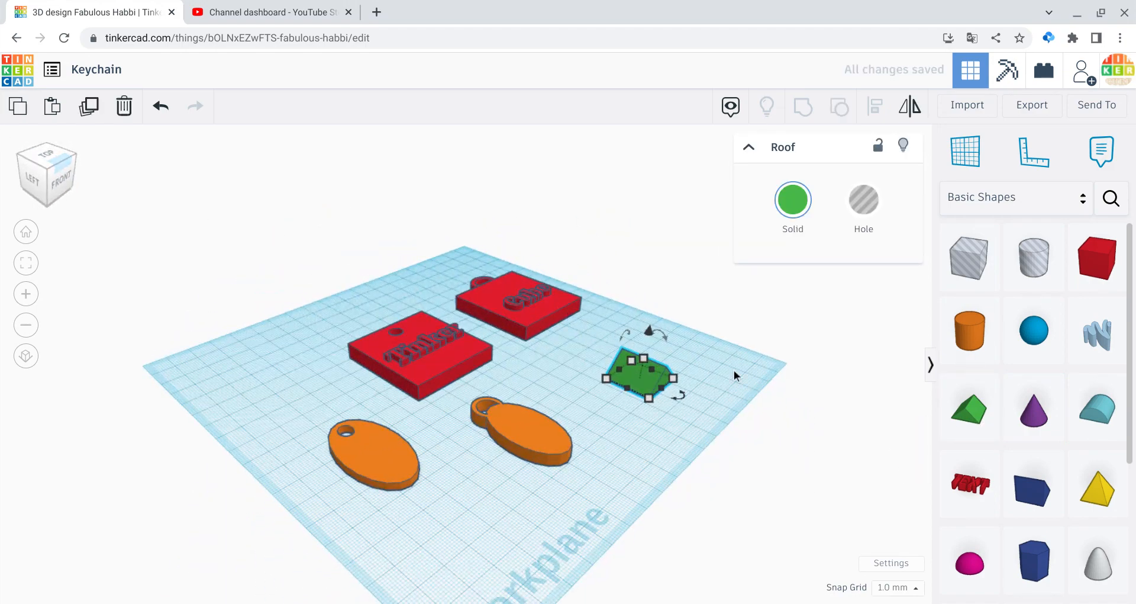
{"action": "left_click_drag", "start_coordinate": [666, 349], "coordinate": [642, 370]}
{"action": "left_click", "coordinate": [715, 351]}
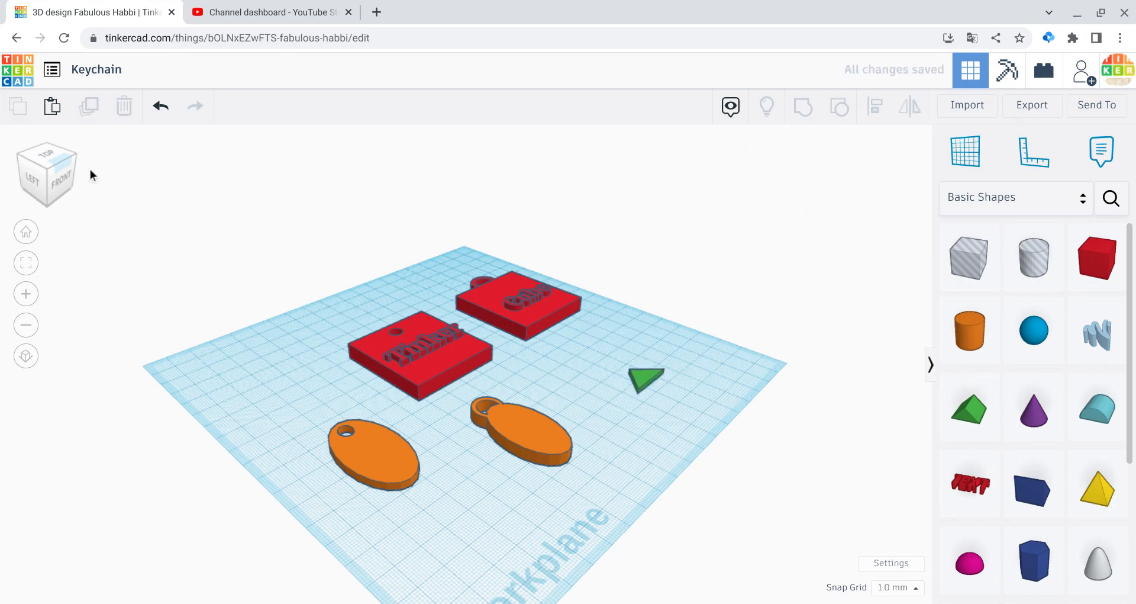
Step: Enlarge the green triangle to roughly twice its size, extending it towards the second oval
{"action": "mouse_move", "coordinate": [62, 171]}
{"action": "left_mouse_down"}
{"action": "mouse_move", "coordinate": [34, 182]}
{"action": "mouse_move", "coordinate": [49, 176]}
{"action": "left_mouse_up"}
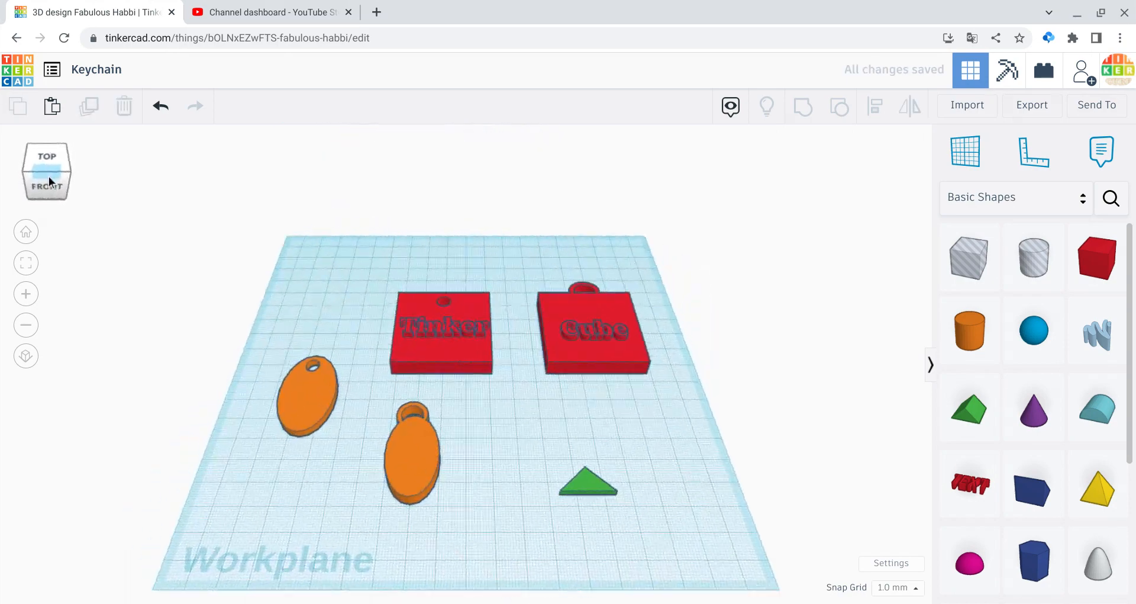
{"action": "left_click", "coordinate": [48, 177]}
{"action": "left_click", "coordinate": [548, 510]}
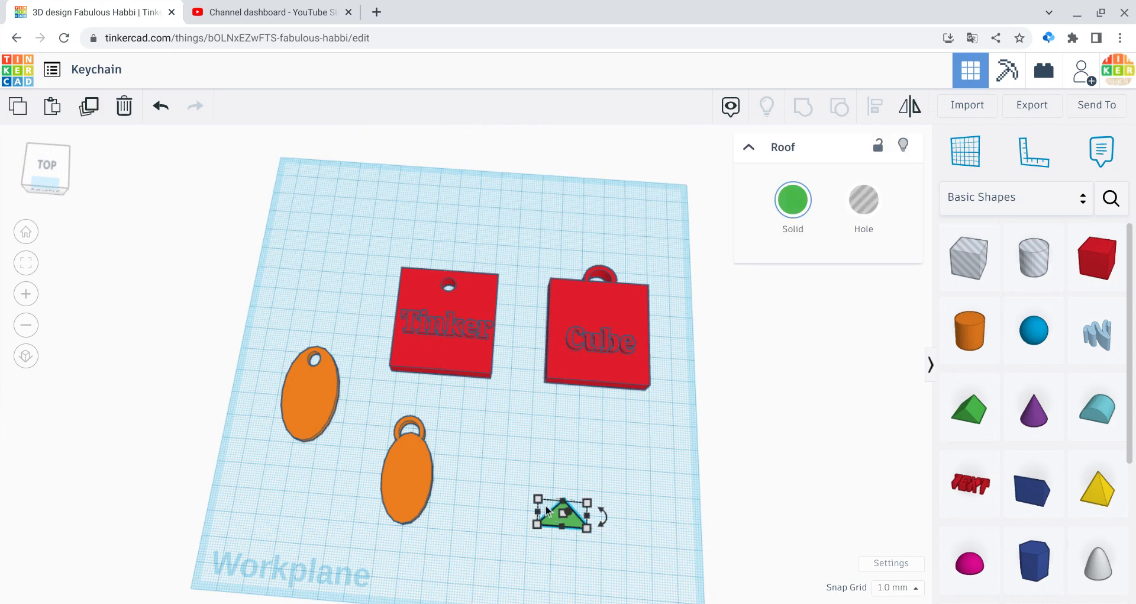
{"action": "left_click_drag", "start_coordinate": [540, 501], "coordinate": [482, 459]}
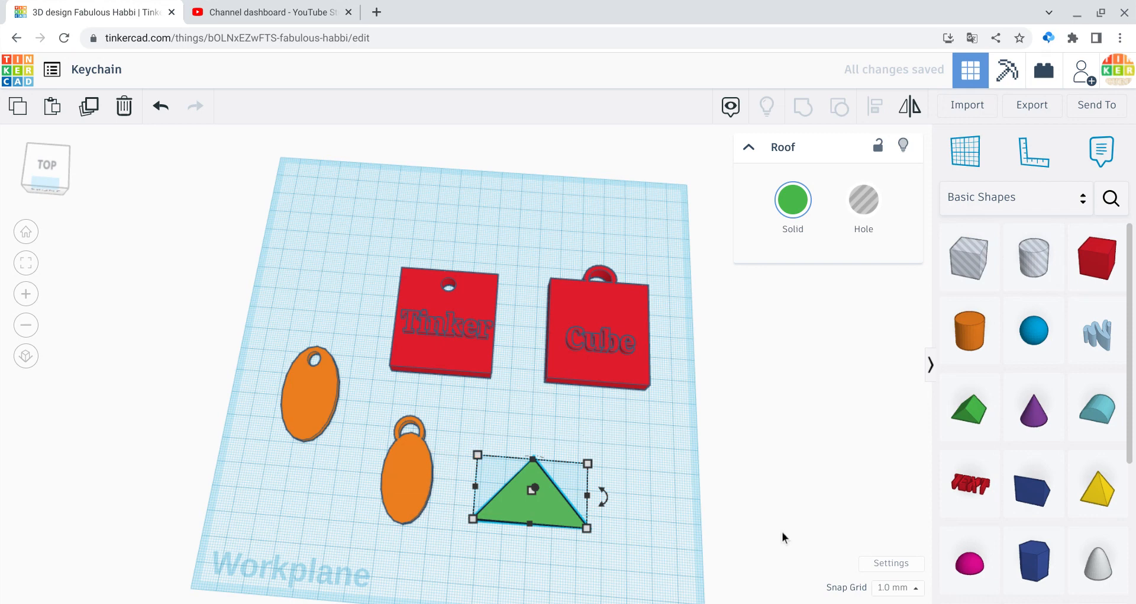
Step: Duplicate the green triangle and move the copy about 34 mm to the right of the original
{"action": "key", "text": "ctrl+c"}
{"action": "key", "text": "ctrl+v"}
{"action": "left_click_drag", "start_coordinate": [599, 518], "coordinate": [686, 527]}
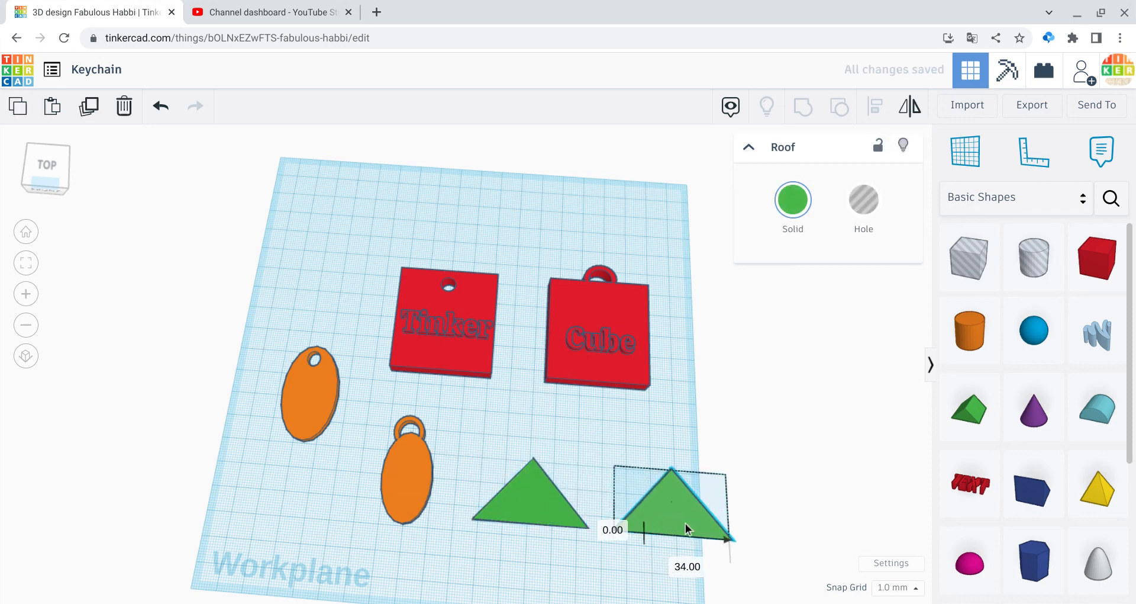
Step: Add a 6 mm by 6 mm cylinder hole near the first triangle's tip and group both shapes to cut it through
{"action": "left_click", "coordinate": [817, 516]}
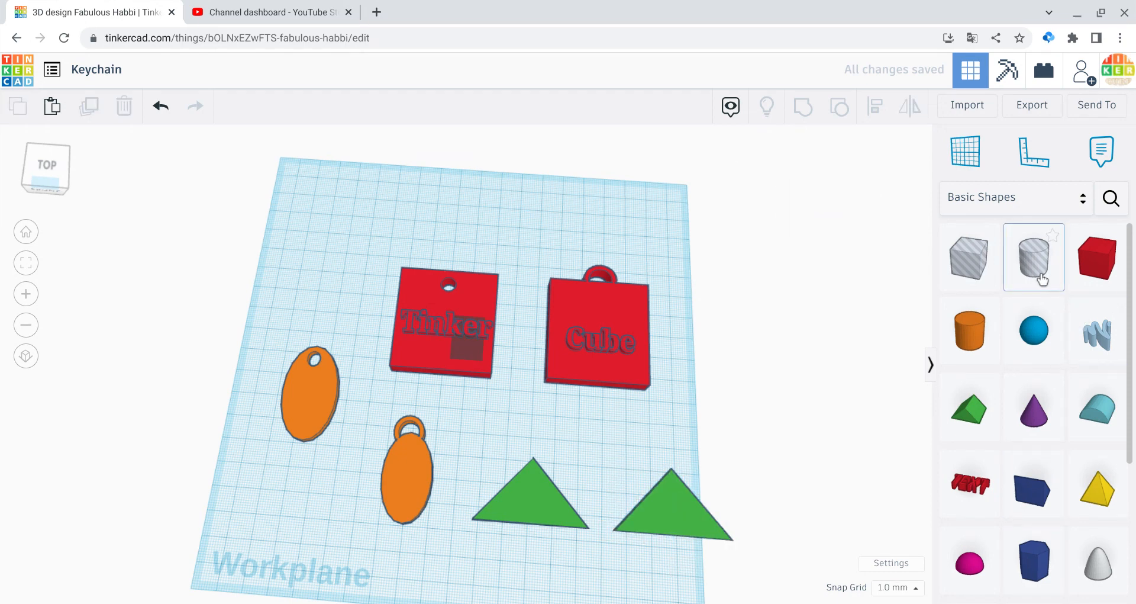
{"action": "left_click_drag", "start_coordinate": [1043, 279], "coordinate": [535, 484]}
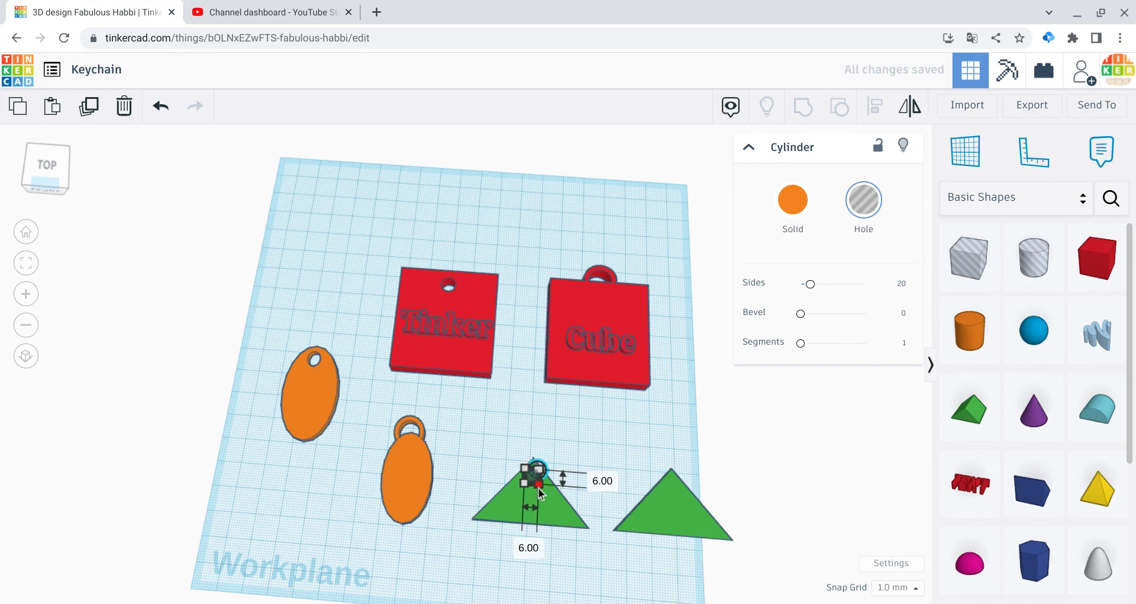
{"action": "left_click", "coordinate": [535, 535]}
{"action": "left_click_drag", "start_coordinate": [496, 437], "coordinate": [565, 572]}
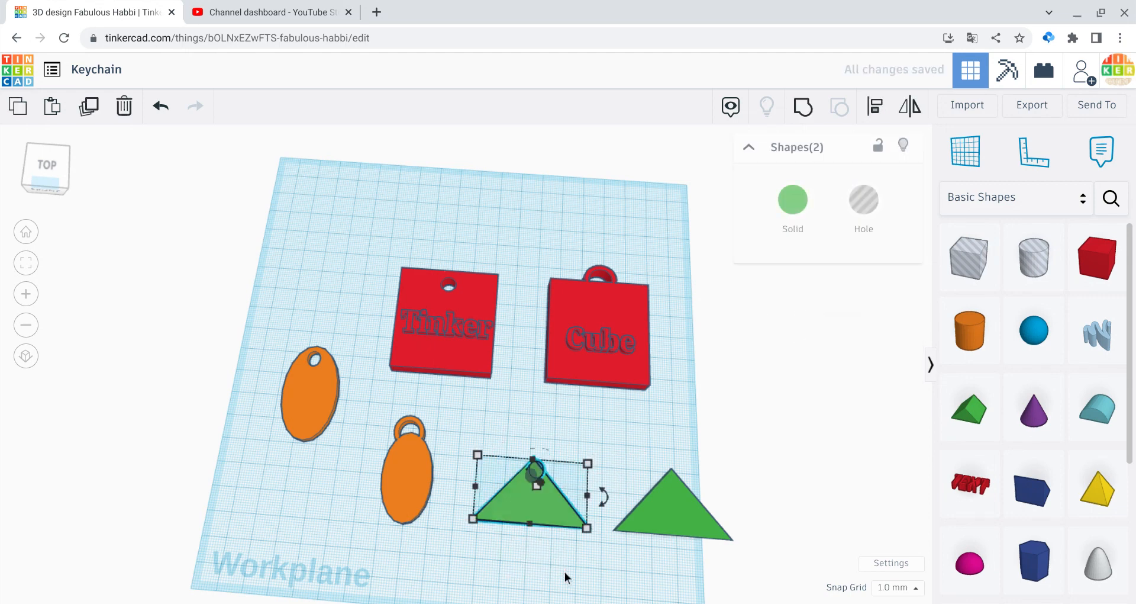
{"action": "left_click", "coordinate": [801, 109]}
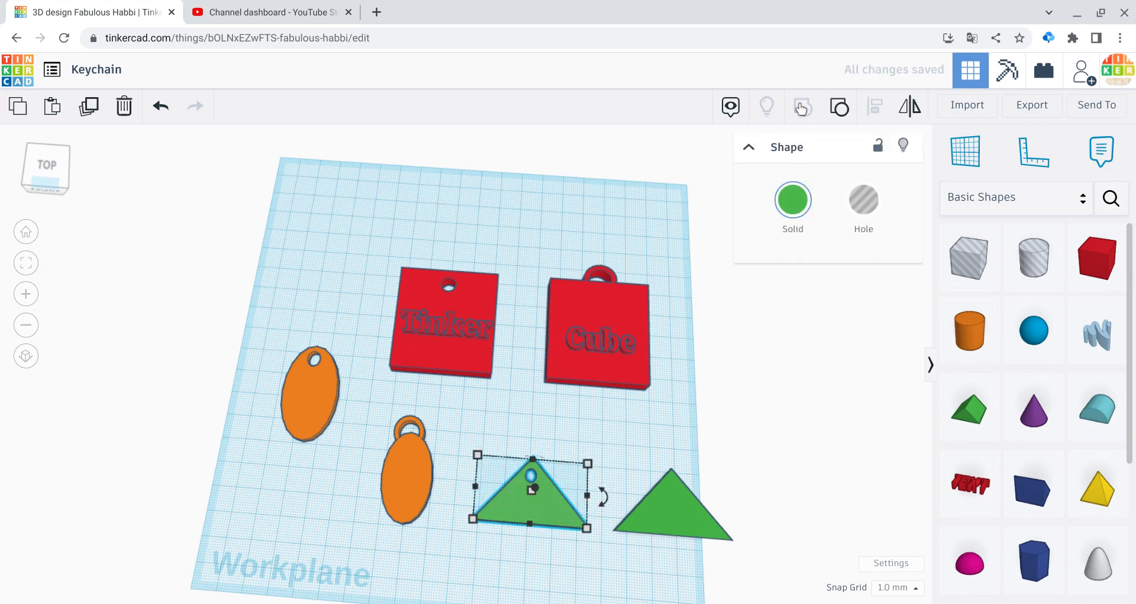
{"action": "left_click", "coordinate": [773, 343]}
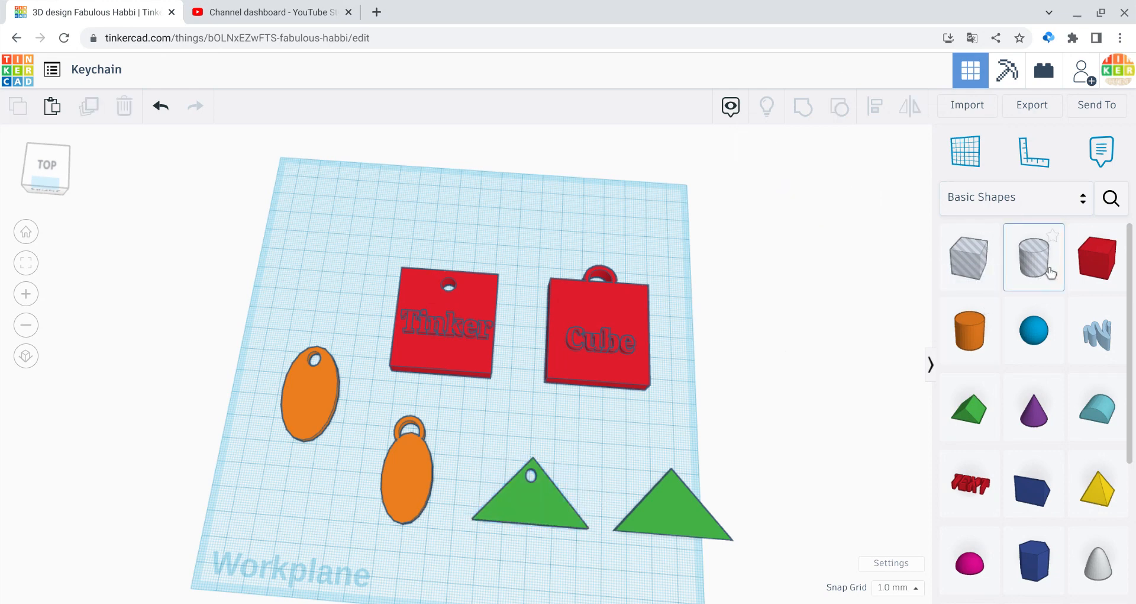
Step: Add a tube at the second triangle's tip and shrink it to 12 mm by 14 mm
{"action": "scroll", "coordinate": [916, 382], "scroll_direction": "down", "scroll_amount": 3}
{"action": "scroll", "coordinate": [1006, 415], "scroll_direction": "down", "scroll_amount": 4}
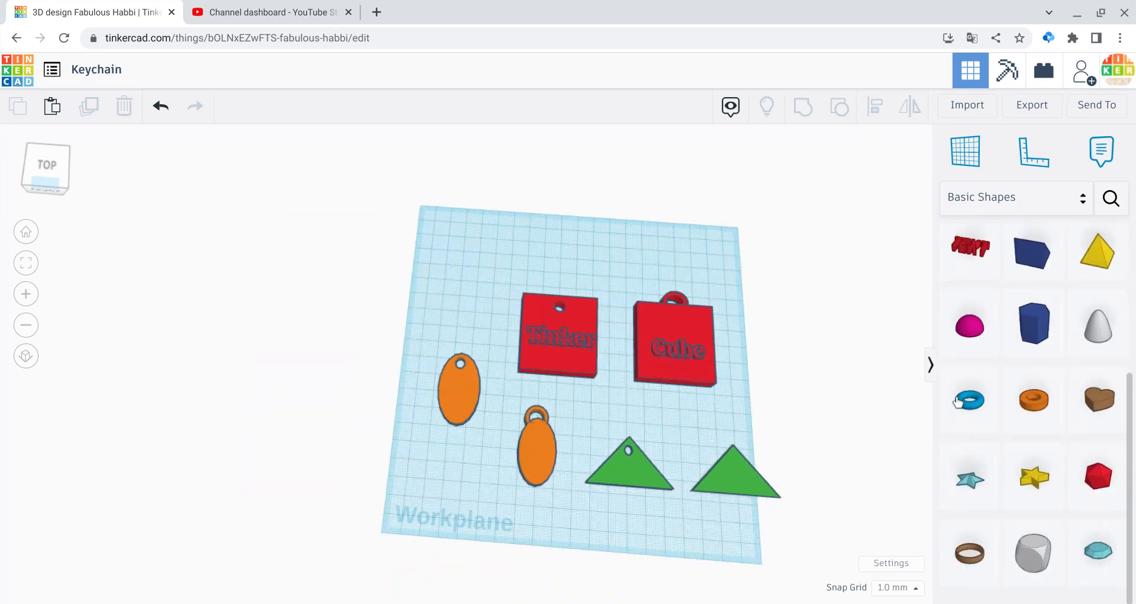
{"action": "left_click_drag", "start_coordinate": [1033, 449], "coordinate": [730, 451]}
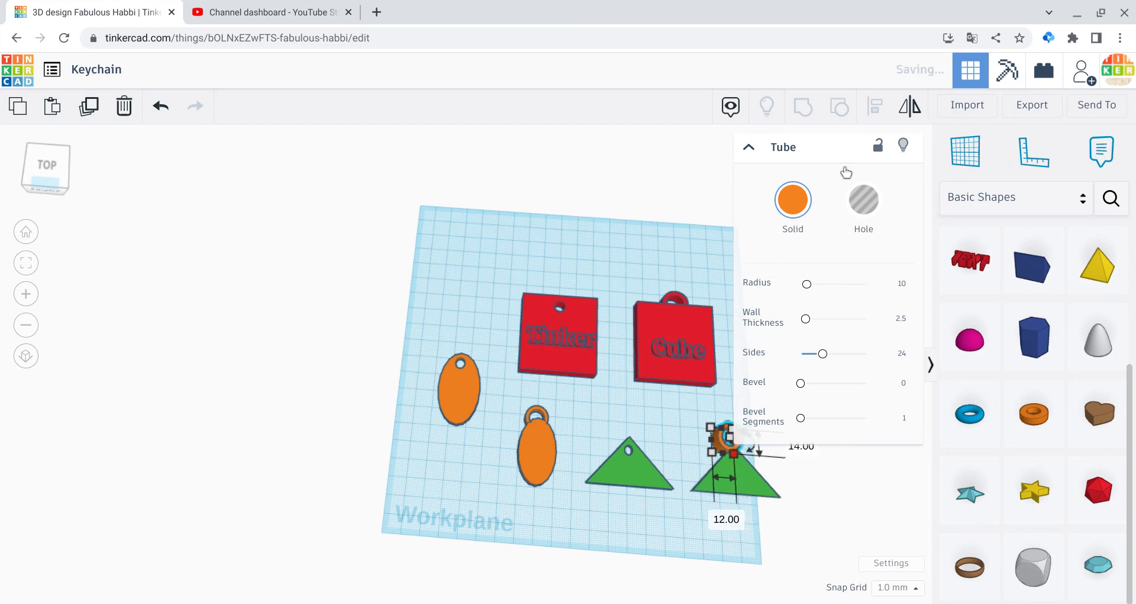
{"action": "left_click", "coordinate": [749, 144]}
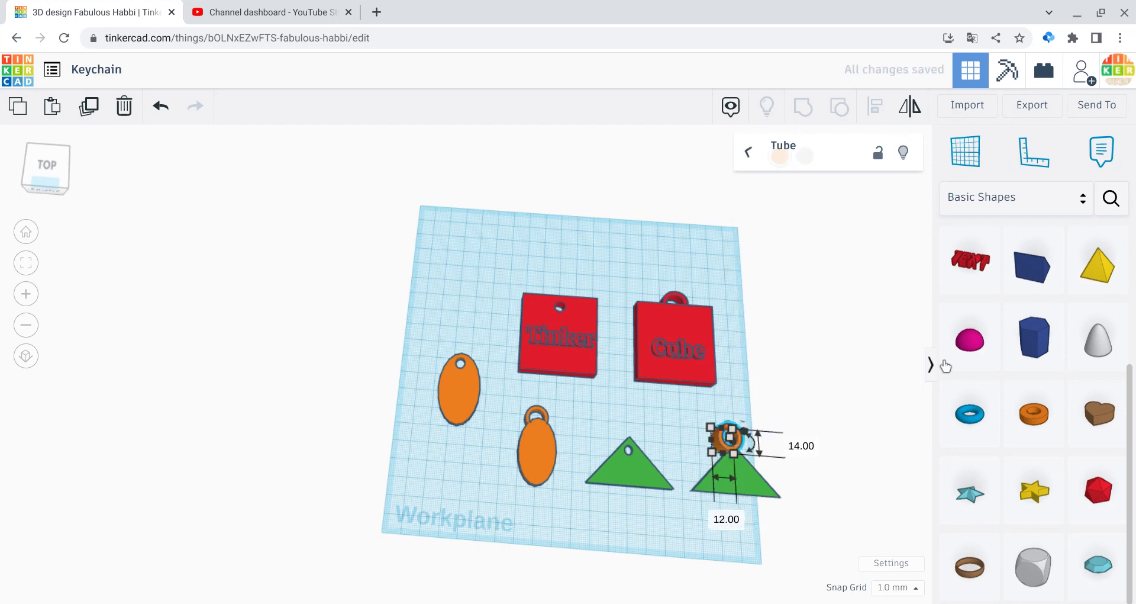
{"action": "left_click_drag", "start_coordinate": [972, 408], "coordinate": [804, 329]}
{"action": "key", "text": "Delete"}
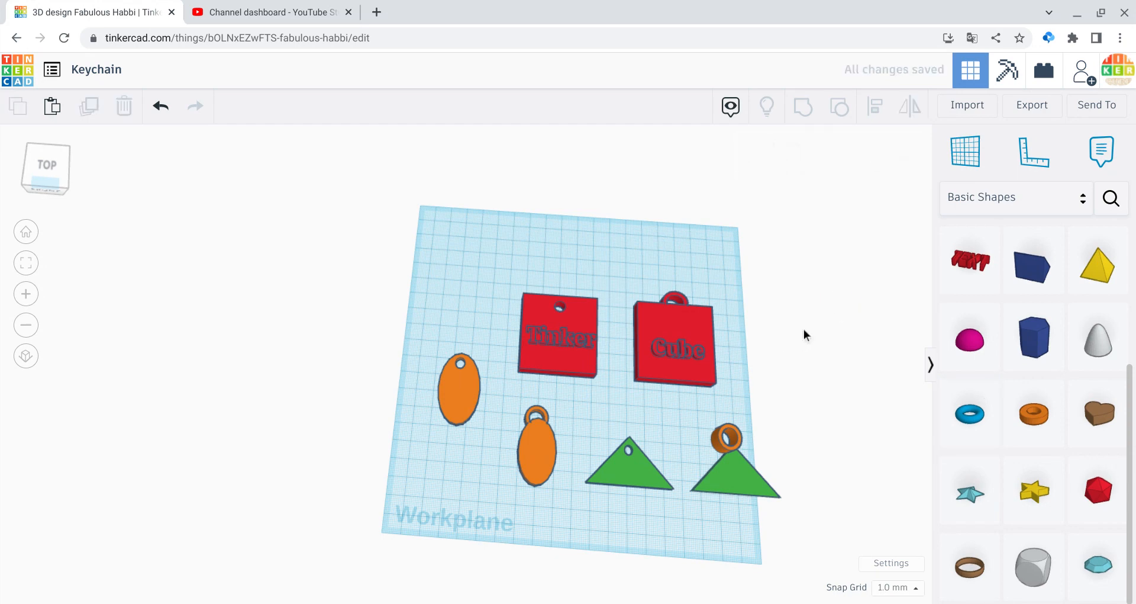
Step: Nudge the tube sideways until it is centred on the tip of the second triangle
{"action": "left_click", "coordinate": [731, 449]}
{"action": "key", "text": "Right"}
{"action": "key", "text": "Right"}
{"action": "key", "text": "Right"}
{"action": "key", "text": "Right"}
{"action": "key", "text": "Right"}
{"action": "key", "text": "Right"}
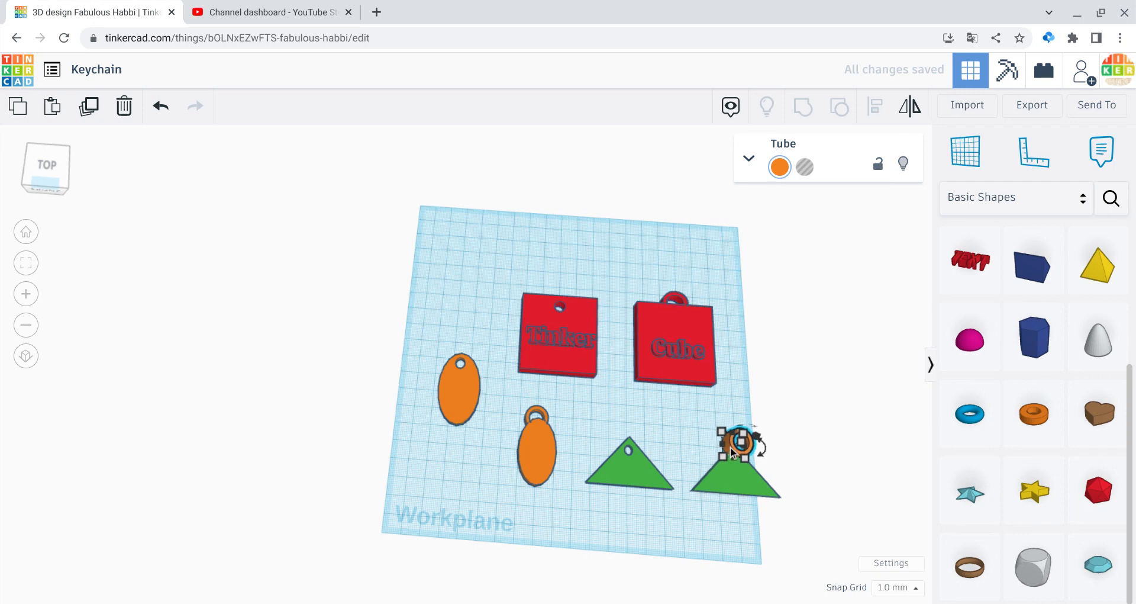
{"action": "left_click", "coordinate": [647, 425]}
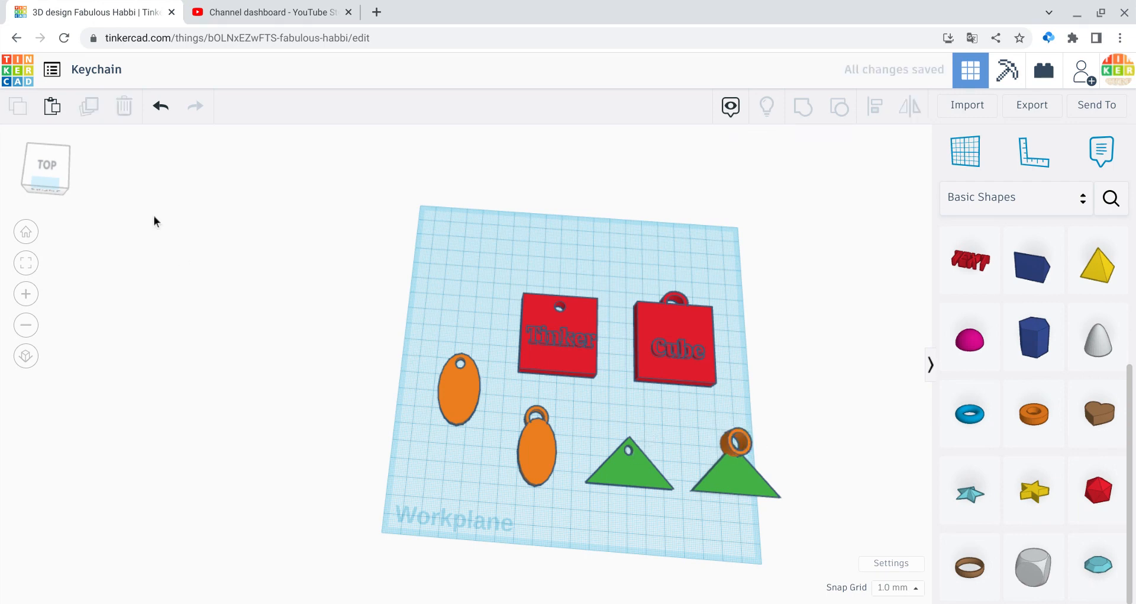
Step: Shift the tube slightly further into the second triangle and lower its height to 2 mm
{"action": "left_click", "coordinate": [65, 172]}
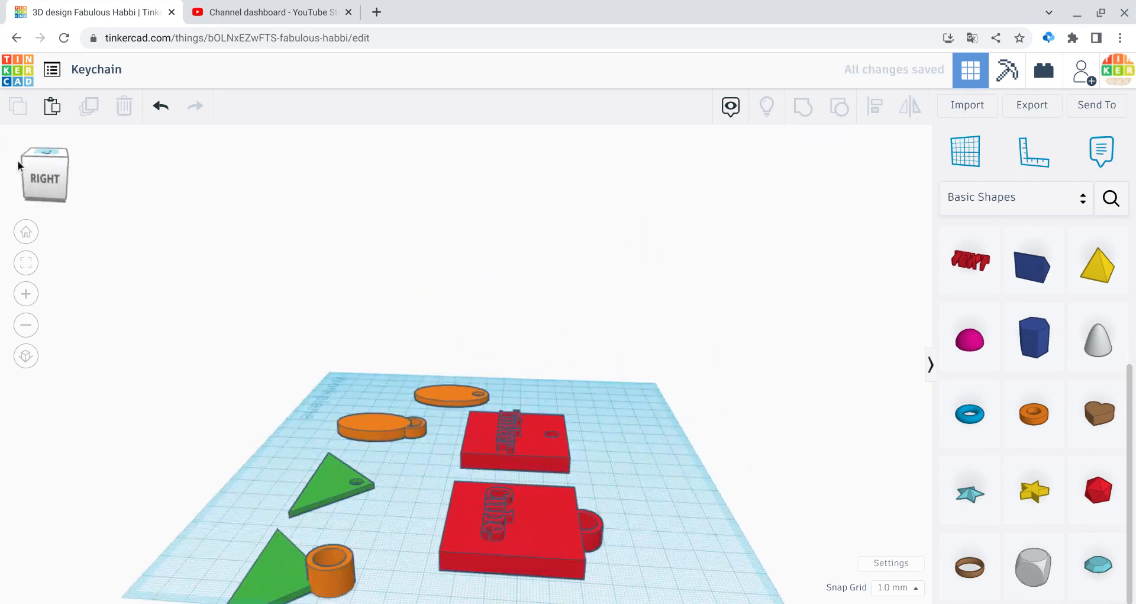
{"action": "left_click", "coordinate": [449, 561]}
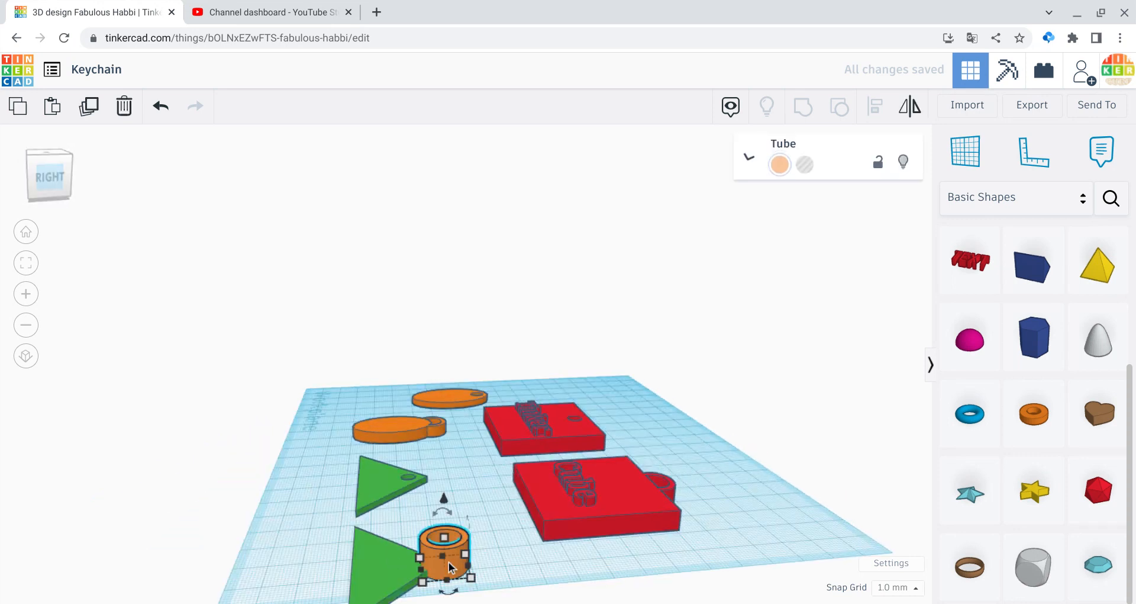
{"action": "key", "text": "Left"}
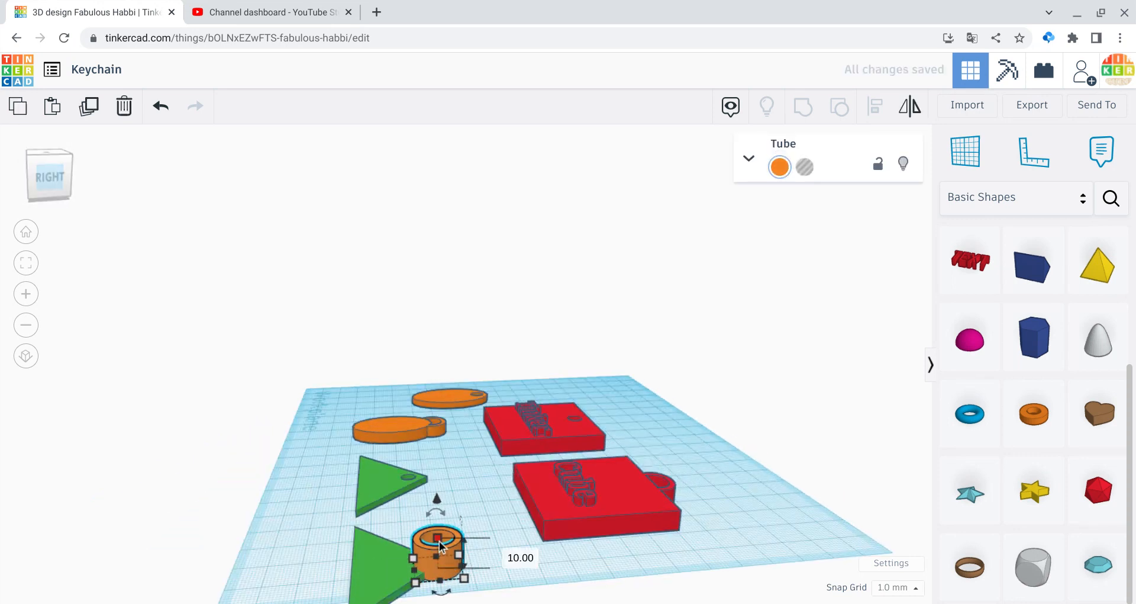
{"action": "left_click_drag", "start_coordinate": [439, 540], "coordinate": [438, 569]}
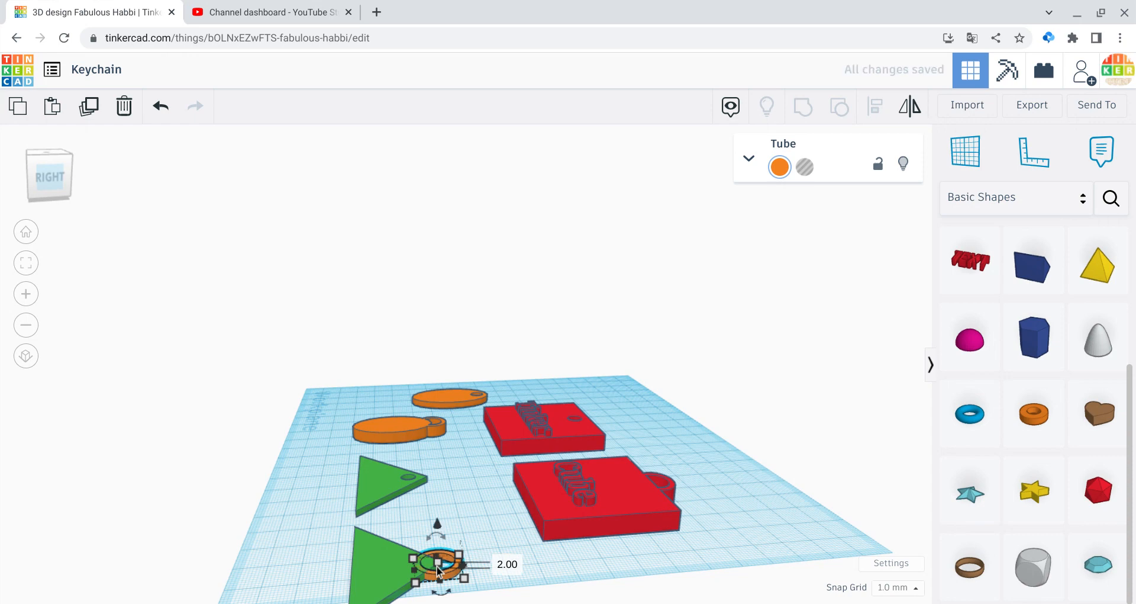
Step: Try green as the tube loop's colour and set it back to orange
{"action": "left_click", "coordinate": [780, 167]}
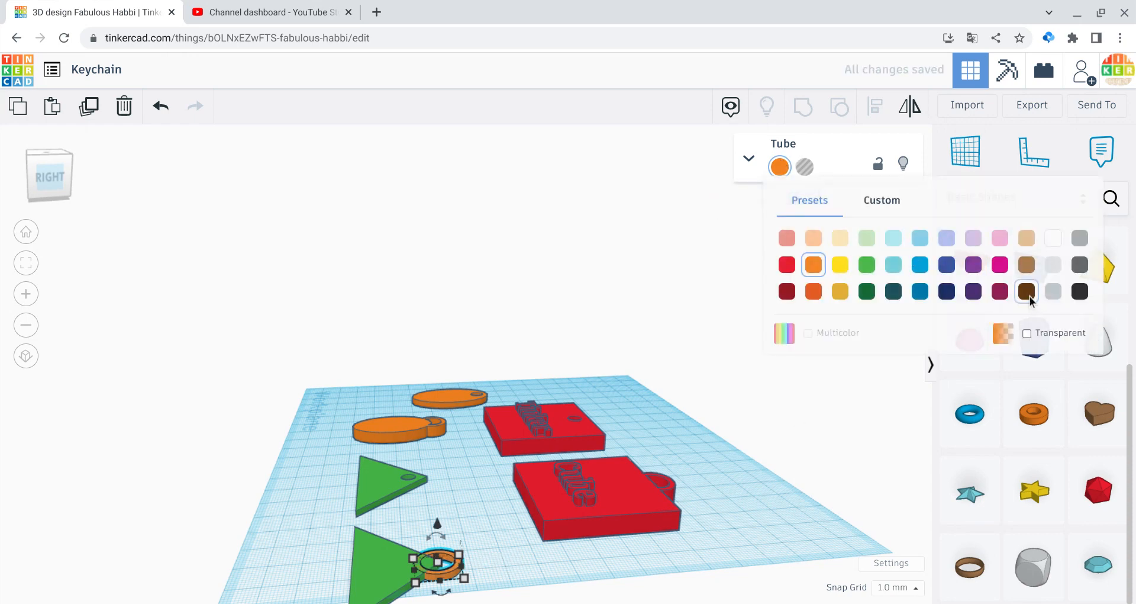
{"action": "left_click", "coordinate": [868, 265]}
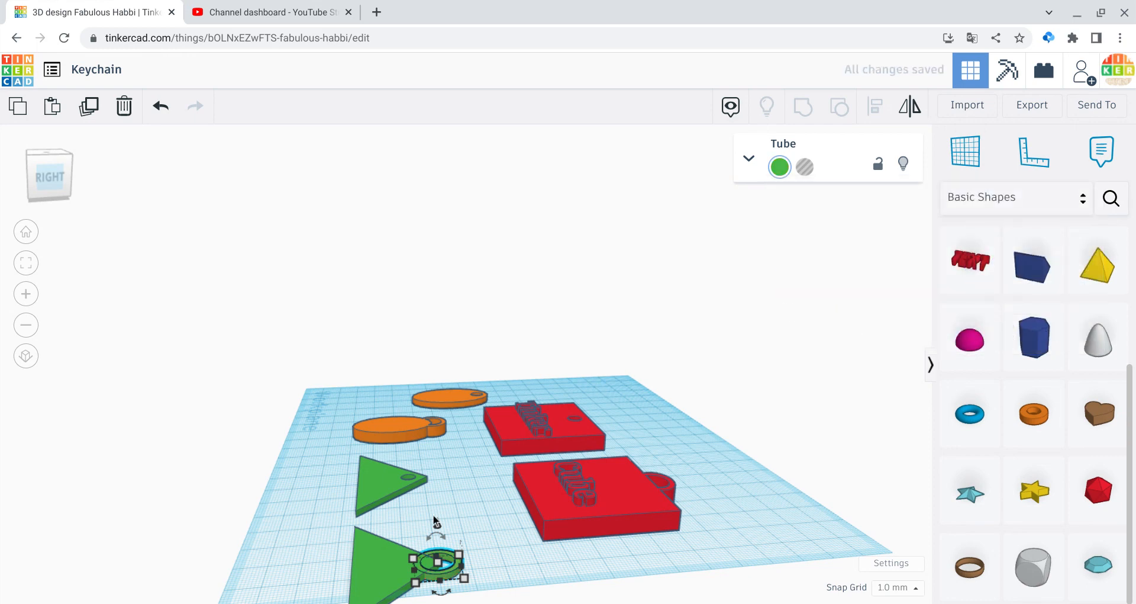
{"action": "left_click", "coordinate": [455, 523]}
{"action": "left_click", "coordinate": [460, 566]}
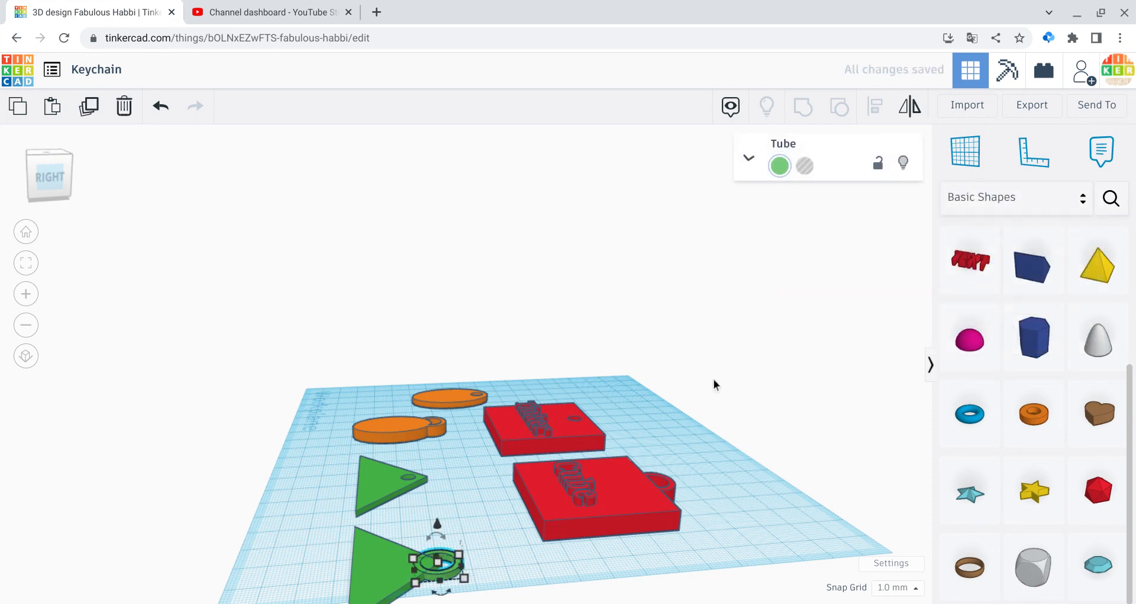
{"action": "left_click", "coordinate": [780, 168]}
{"action": "left_click", "coordinate": [814, 264]}
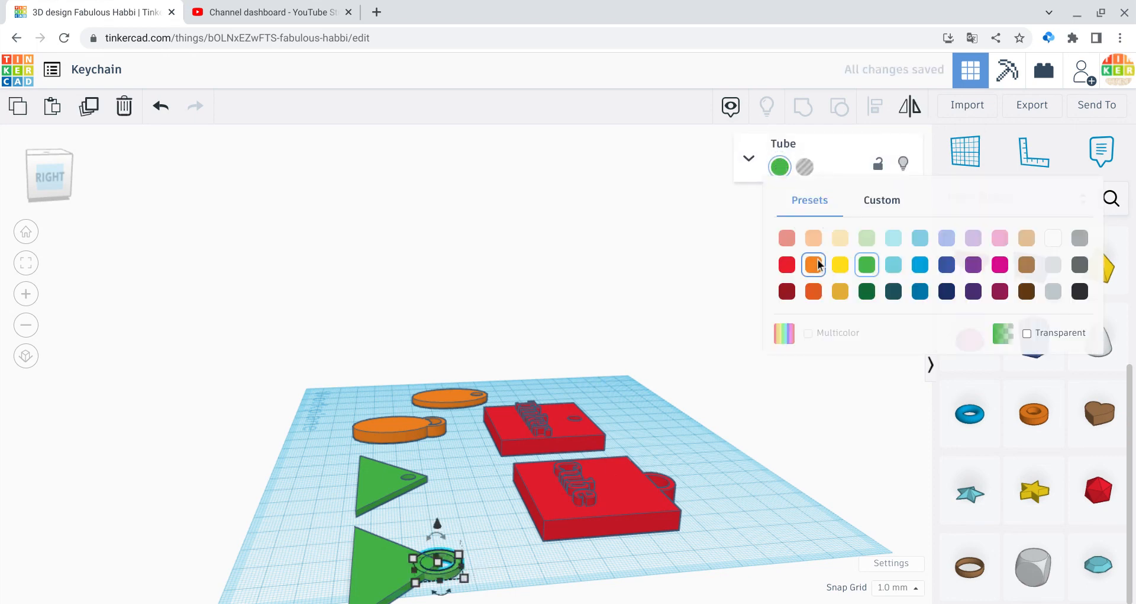
Step: Group the orange loop with the second green triangle
{"action": "left_click", "coordinate": [483, 583]}
{"action": "left_click_drag", "start_coordinate": [483, 583], "coordinate": [375, 535]}
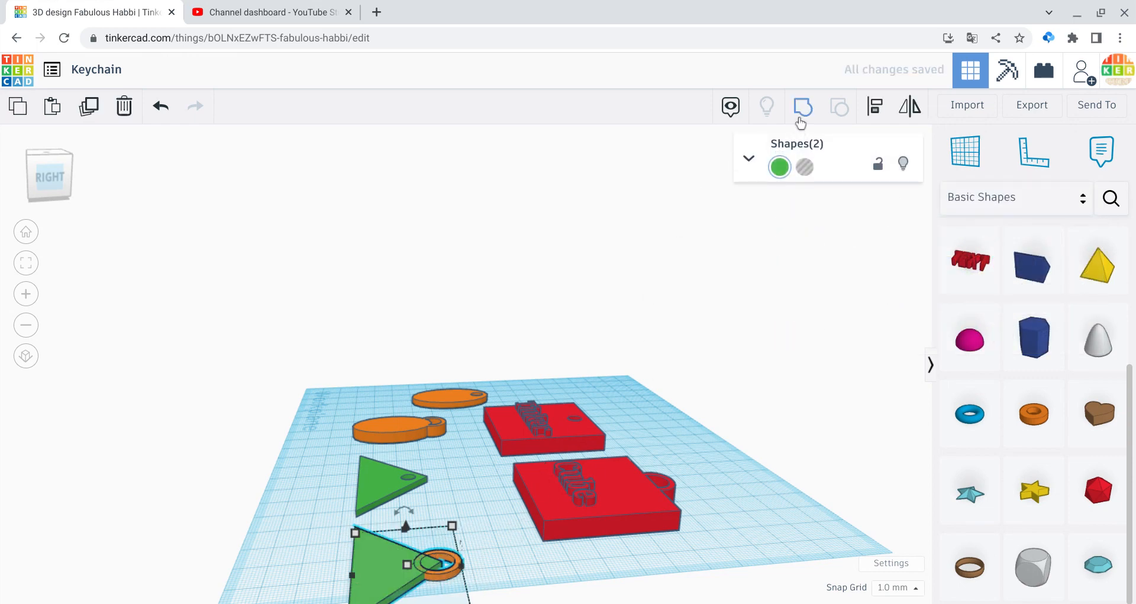
{"action": "left_click", "coordinate": [804, 106]}
Step: Turn on the Multicolor option for the grouped triangle and loop, leaving Transparent off
{"action": "left_click", "coordinate": [68, 185]}
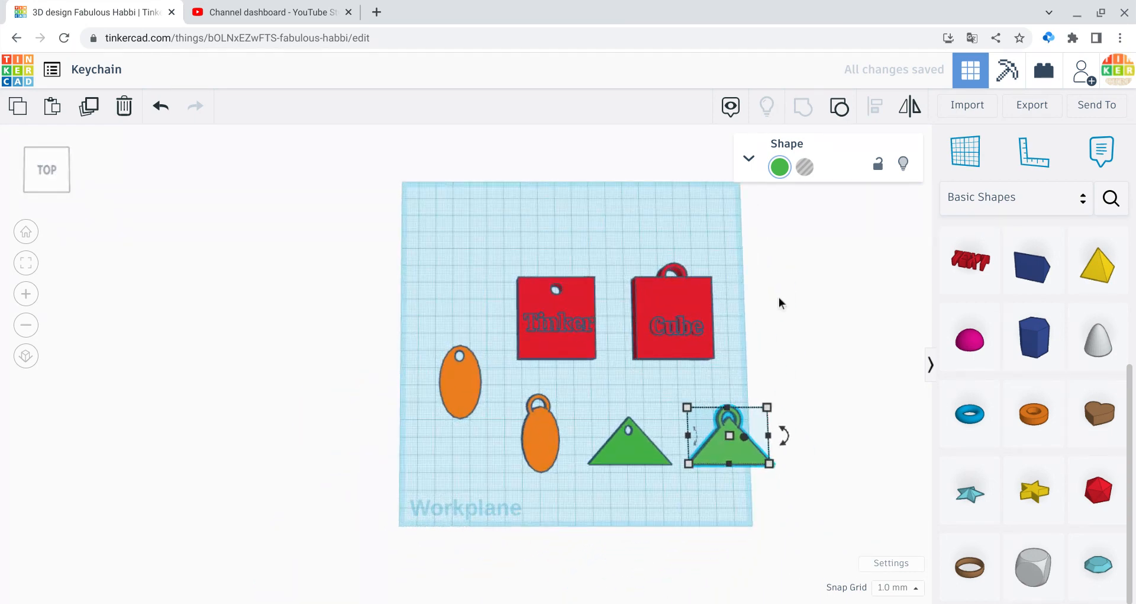
{"action": "left_click", "coordinate": [774, 170]}
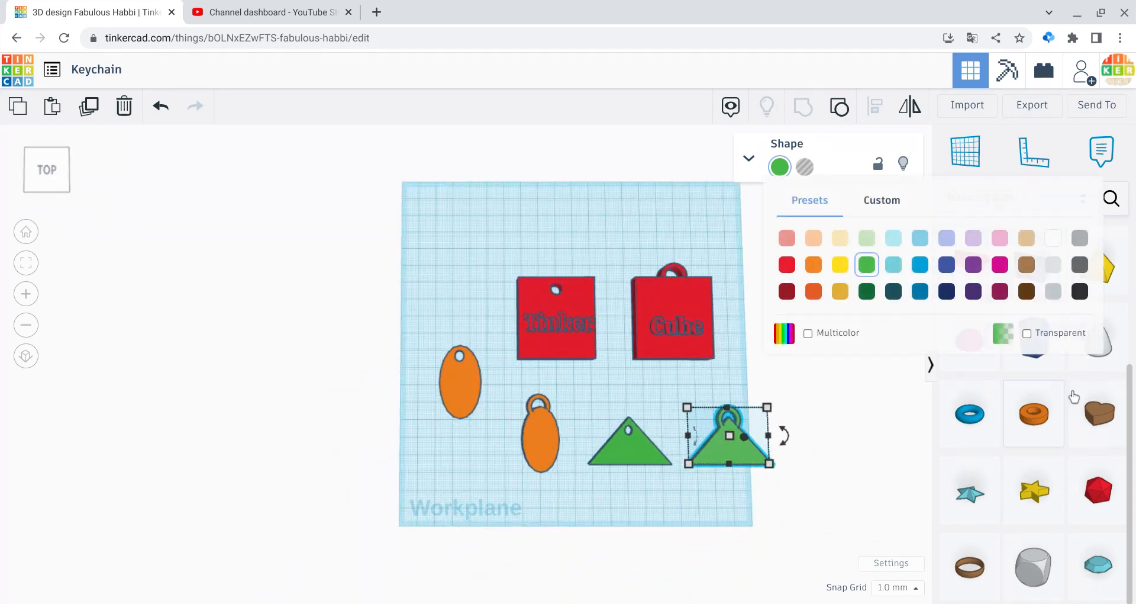
{"action": "left_click", "coordinate": [1032, 333]}
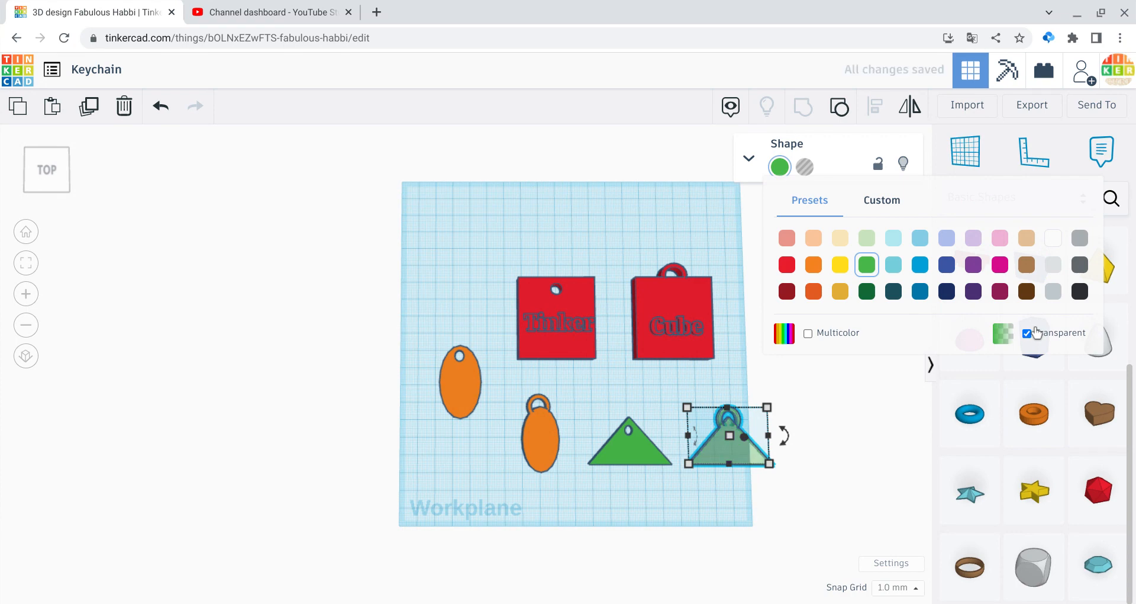
{"action": "left_click", "coordinate": [1058, 335]}
{"action": "left_click", "coordinate": [846, 335]}
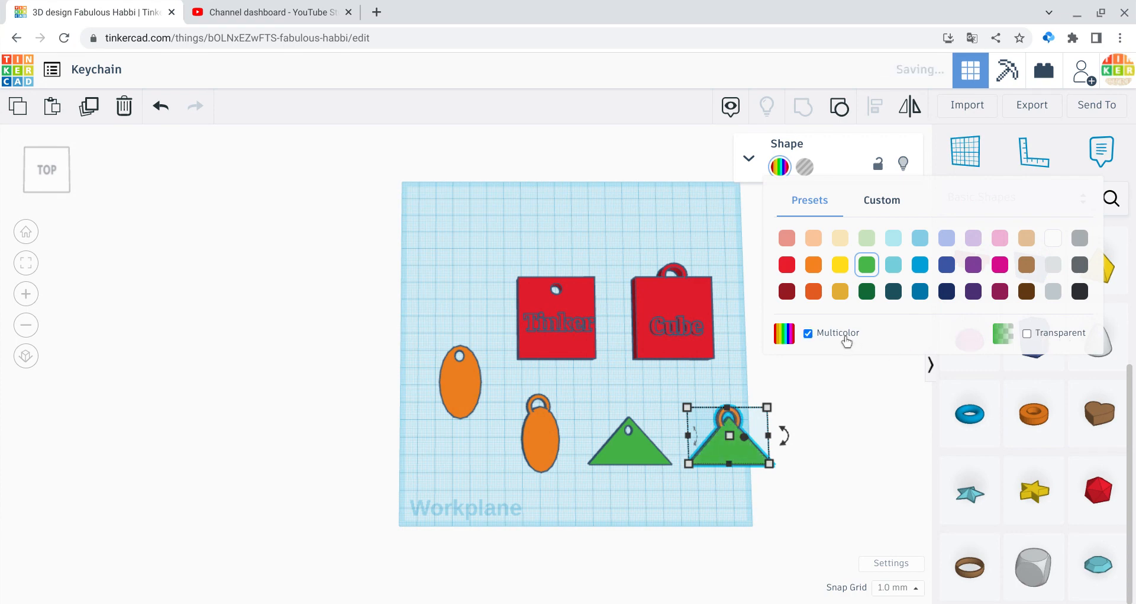
{"action": "left_click", "coordinate": [815, 453]}
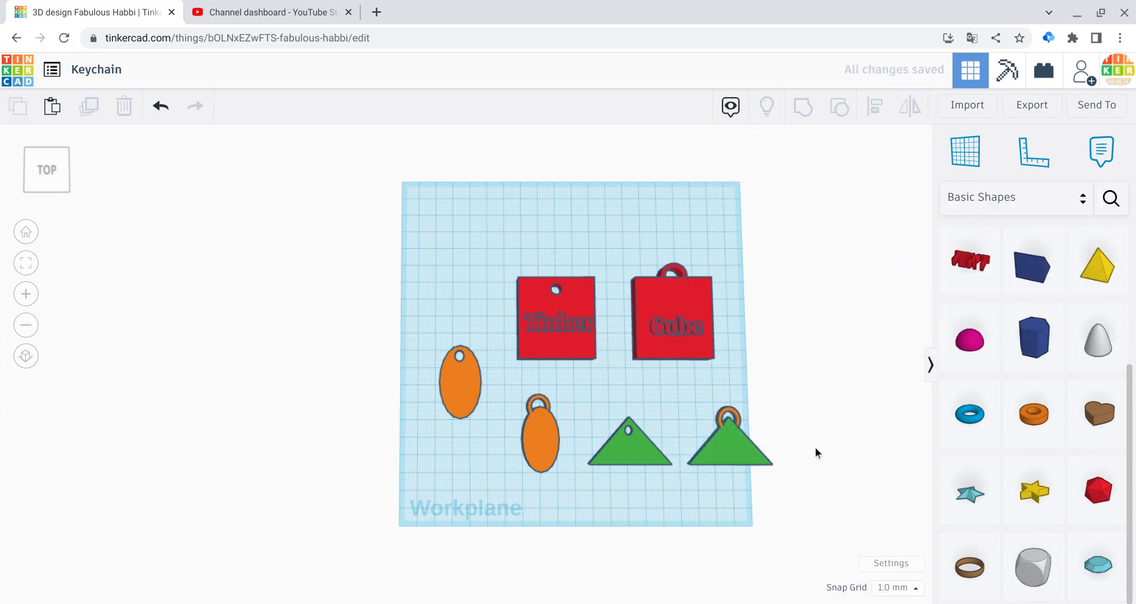